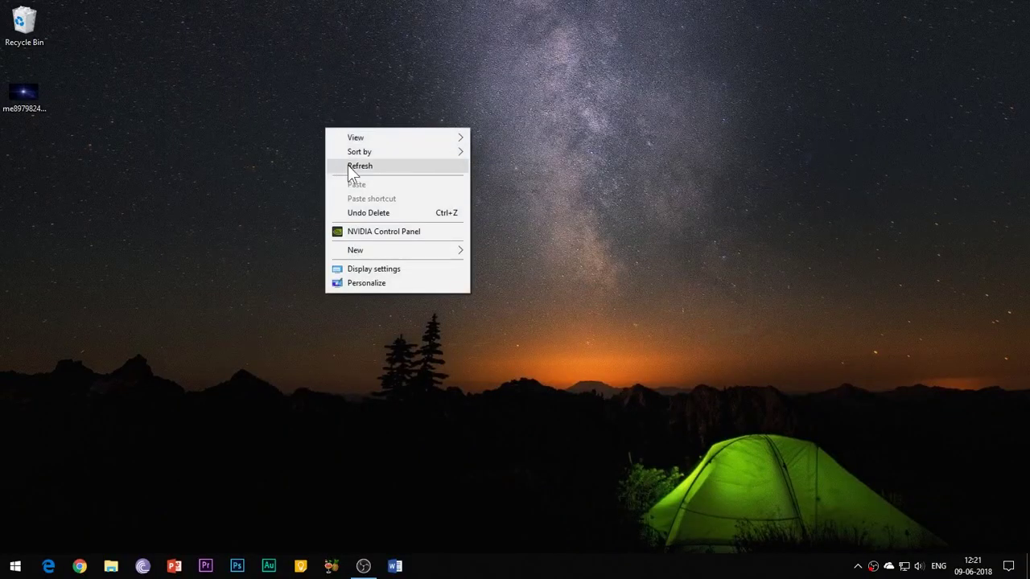
# Refresh the Windows desktop from its right-click menu
pyautogui.click(348, 165)
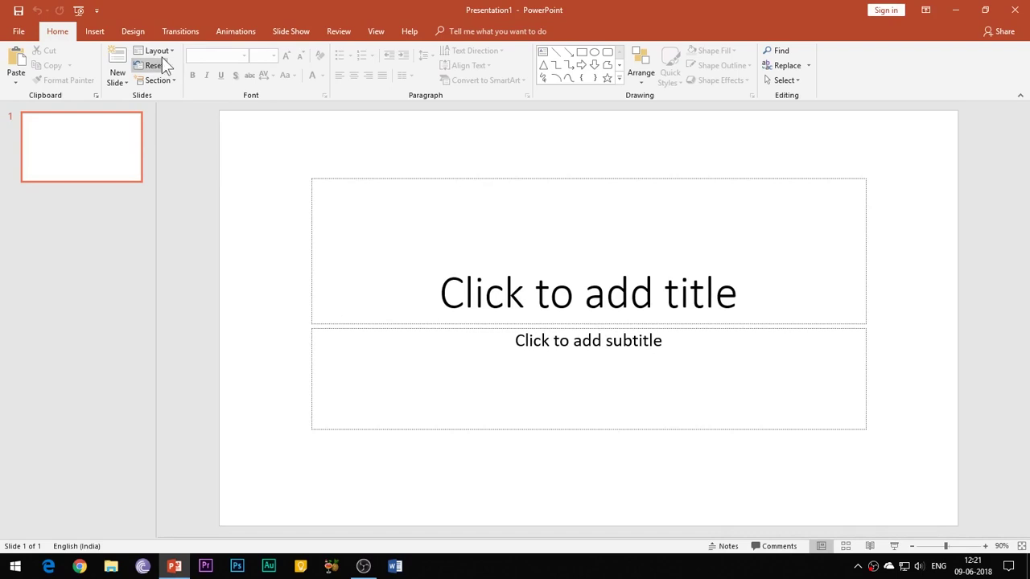
# Change the first slide's layout to Blank, removing the title and subtitle placeholders
pyautogui.click(157, 51)
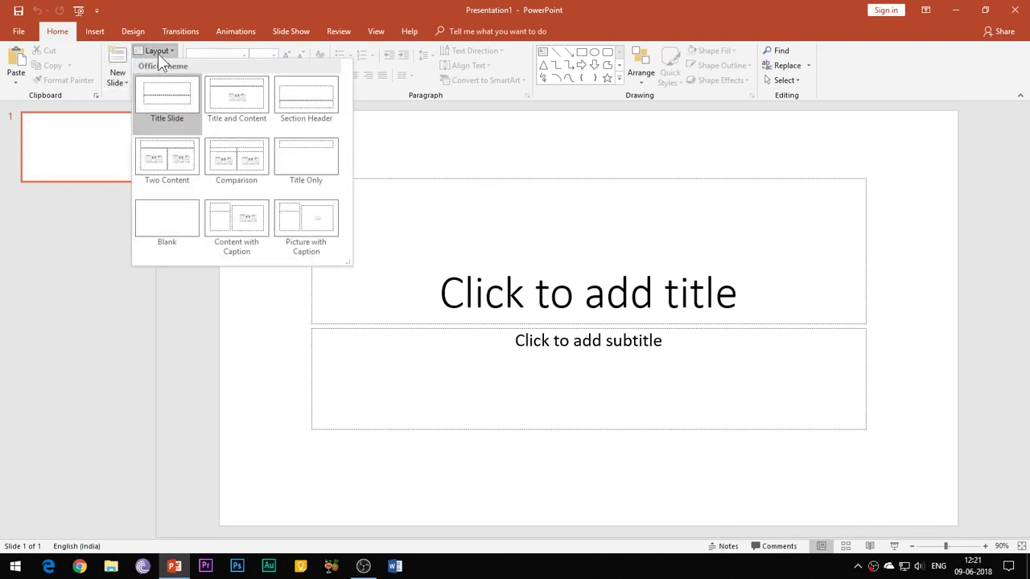
pyautogui.click(162, 217)
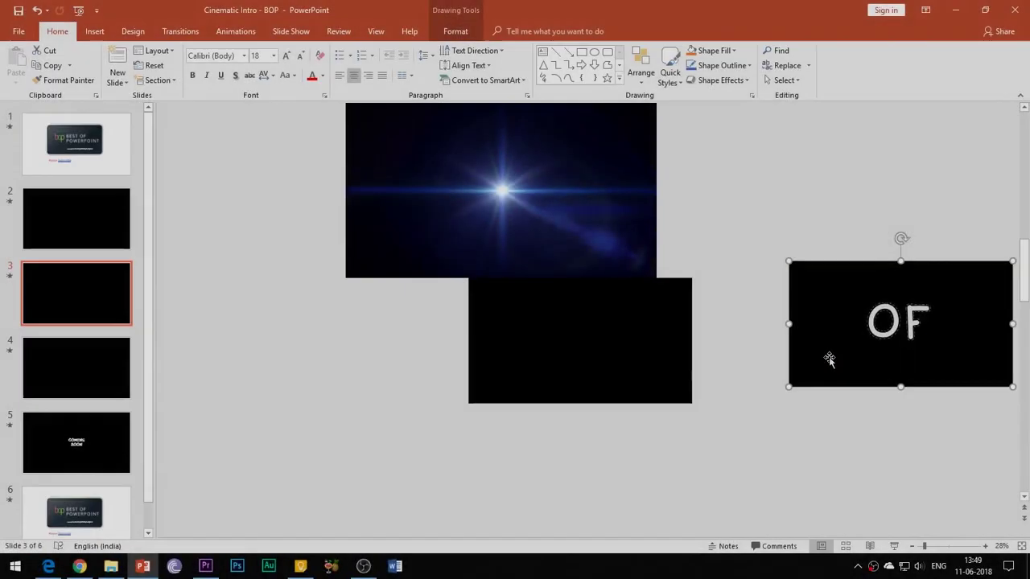
# Move the OF picture off the flare and show the Animation Pane
pyautogui.moveTo(827, 358); pyautogui.dragTo(518, 373)
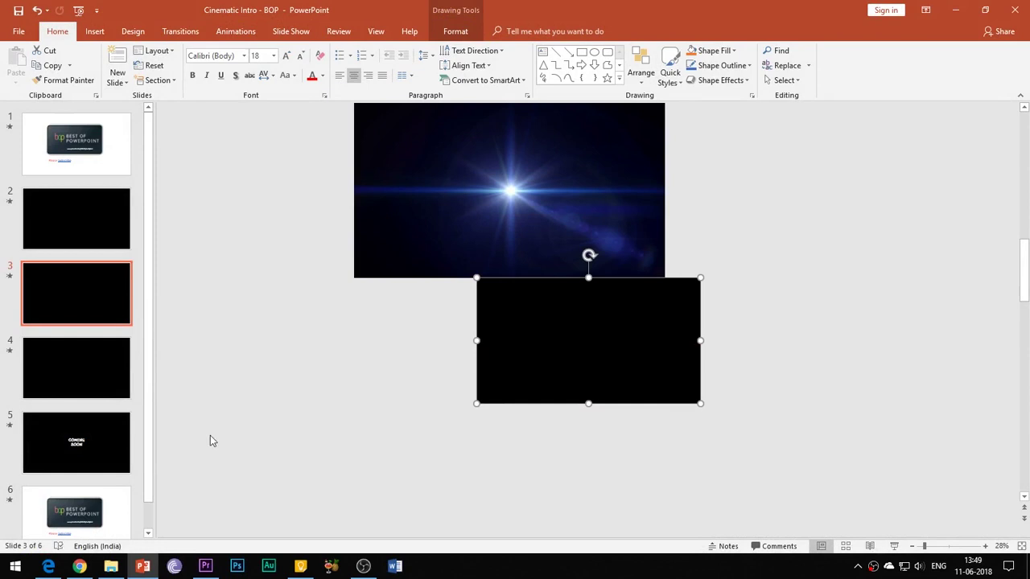
pyautogui.click(236, 30)
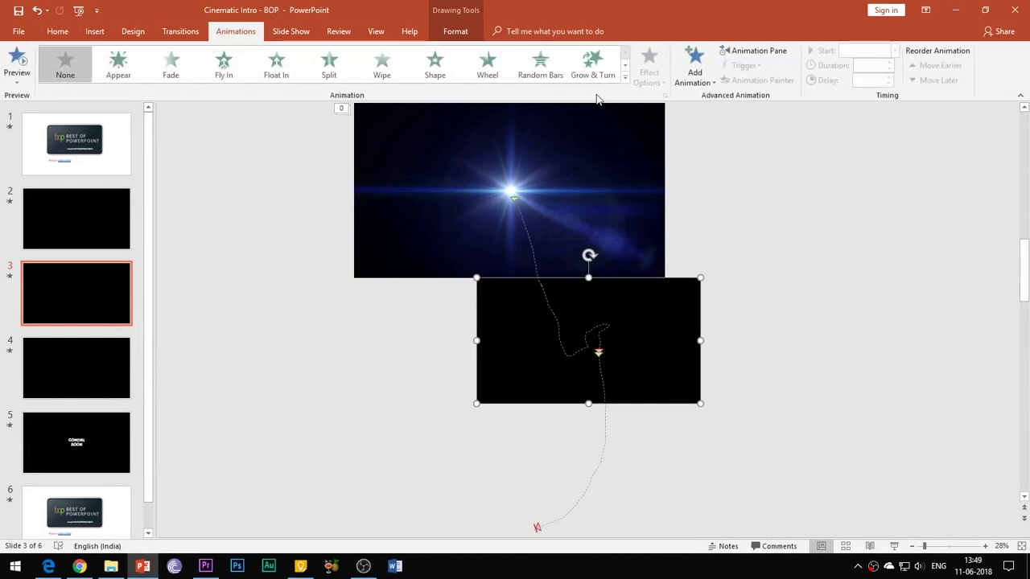
pyautogui.click(754, 51)
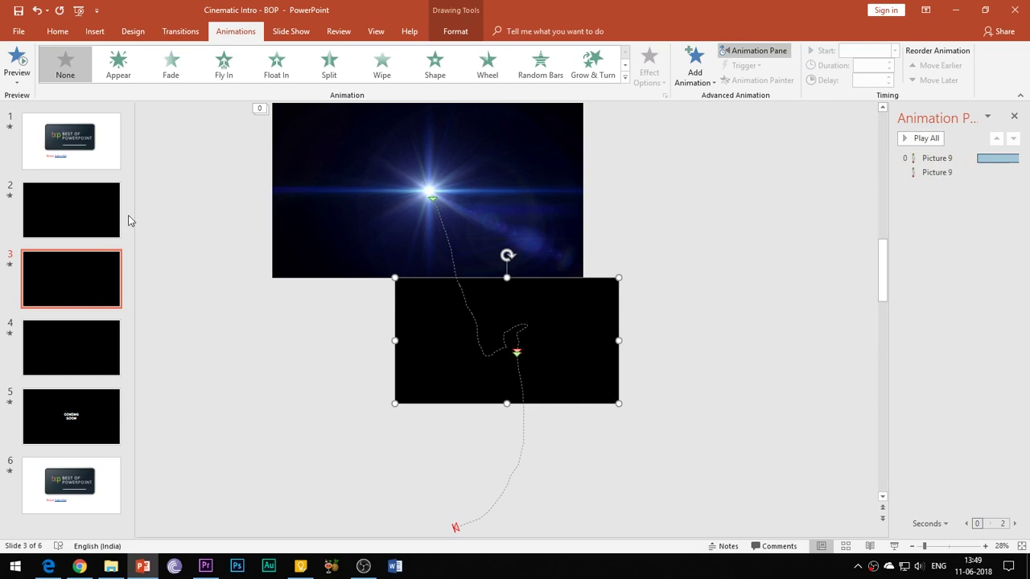
# Review slides 2 and 4, then drag the BEST picture aside to uncover the flare
pyautogui.click(88, 217)
pyautogui.click(104, 344)
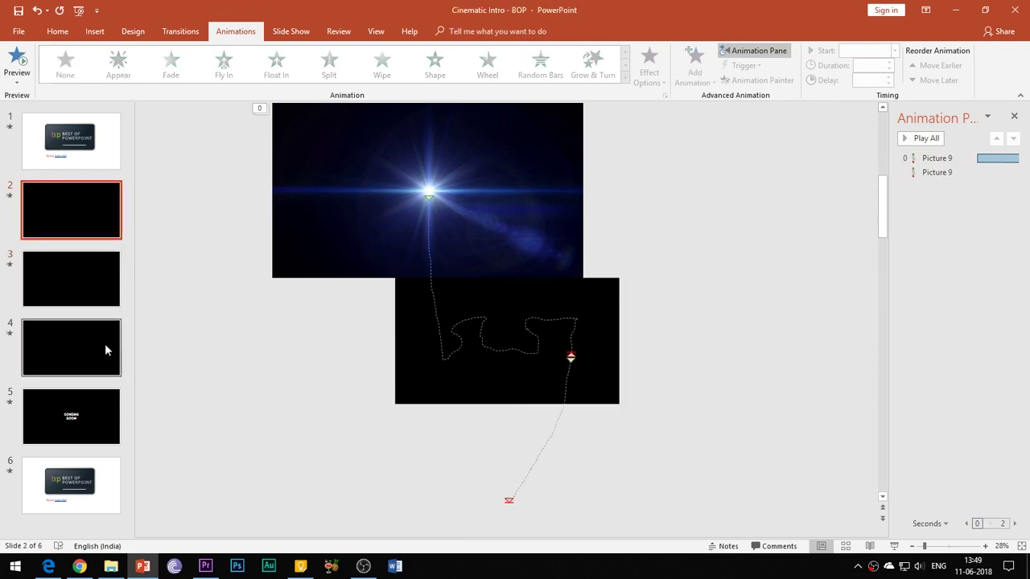
pyautogui.click(69, 205)
pyautogui.moveTo(487, 380)
pyautogui.mouseDown()
pyautogui.moveTo(586, 437)
pyautogui.moveTo(627, 270)
pyautogui.mouseUp()
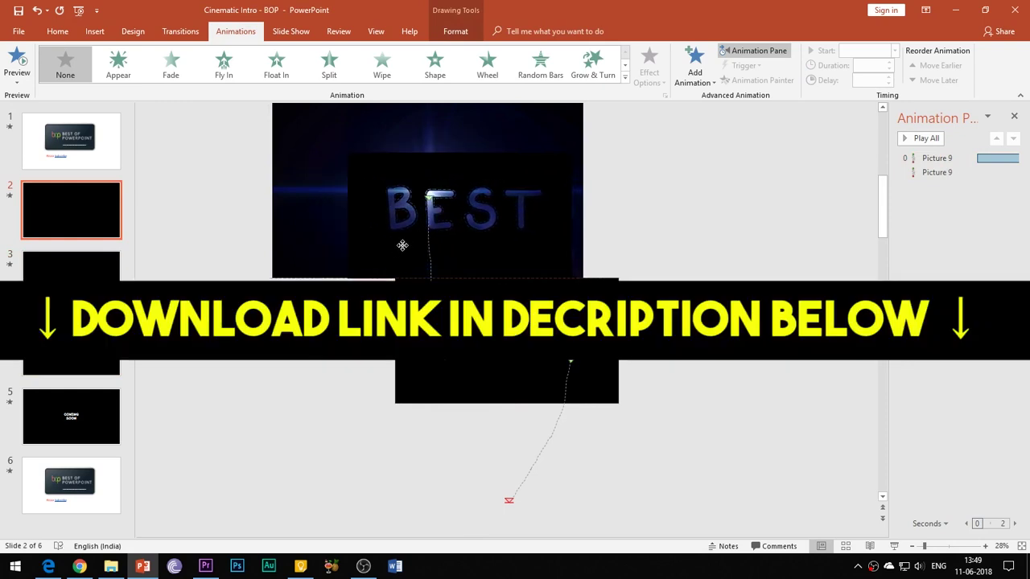
pyautogui.moveTo(395, 241); pyautogui.dragTo(469, 402)
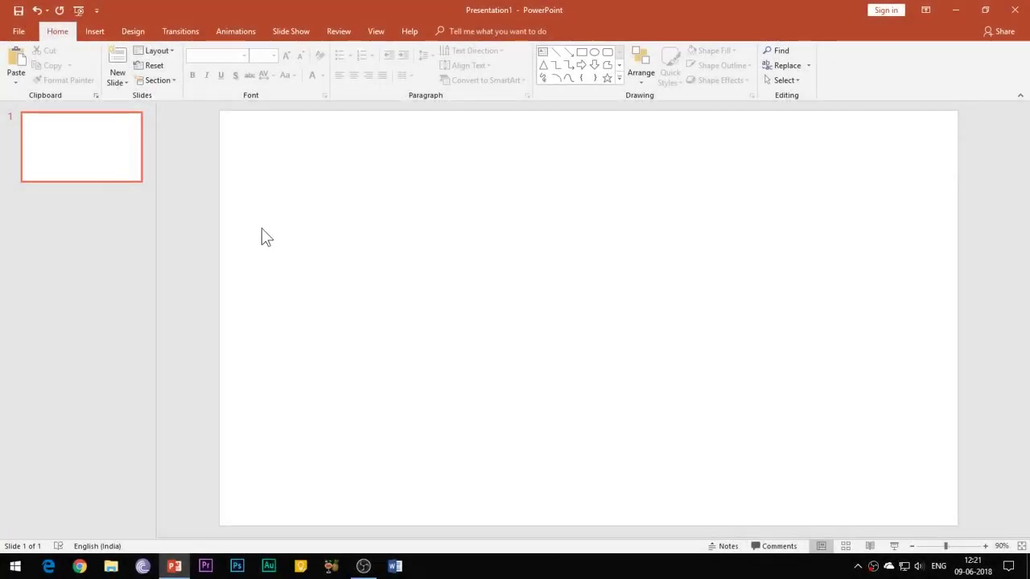
# Insert plain black first-style WordArt reading HELLO and select its whole text box
pyautogui.click(103, 34)
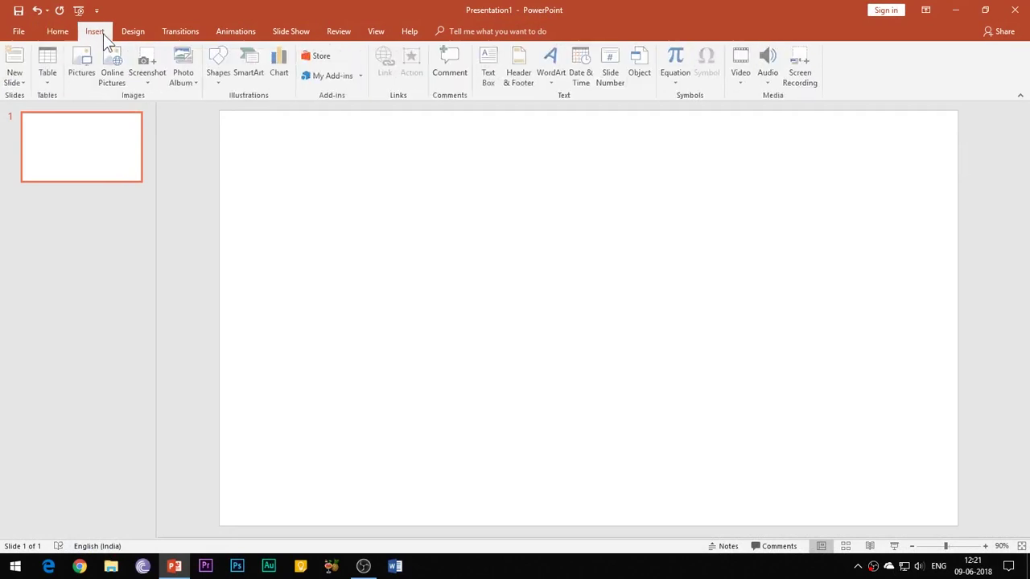
pyautogui.click(552, 84)
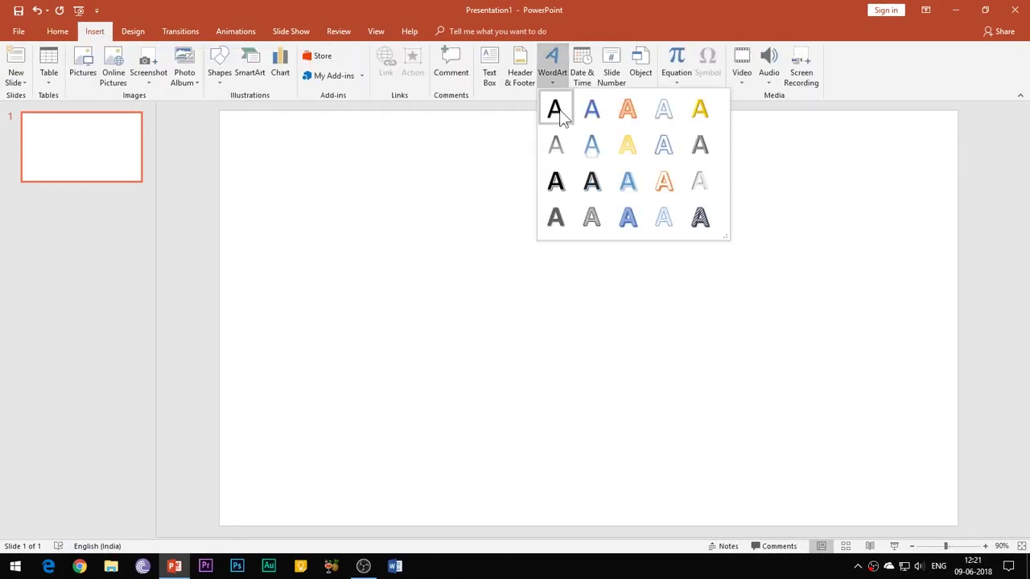
pyautogui.click(559, 109)
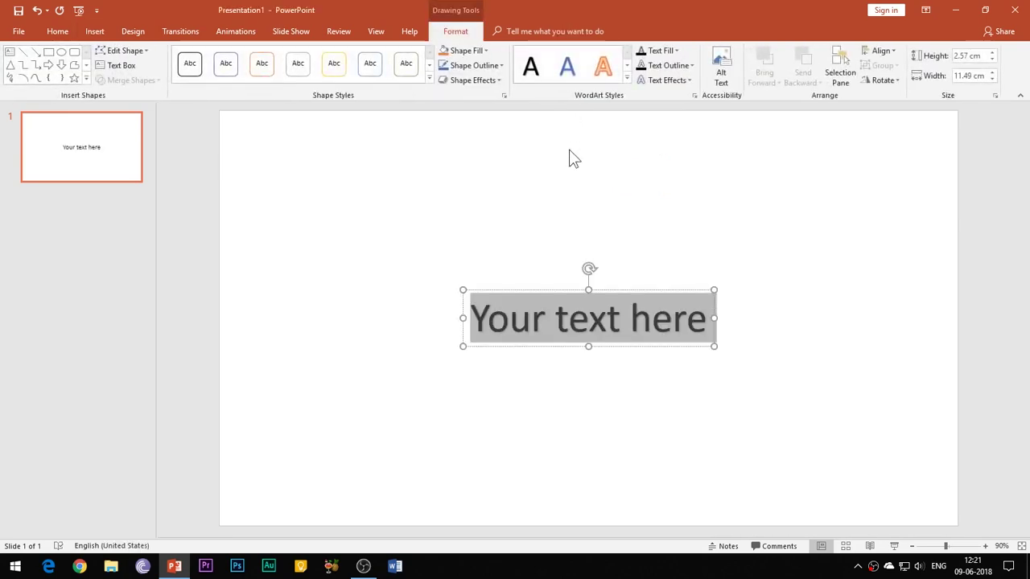
pyautogui.write('HELLO')
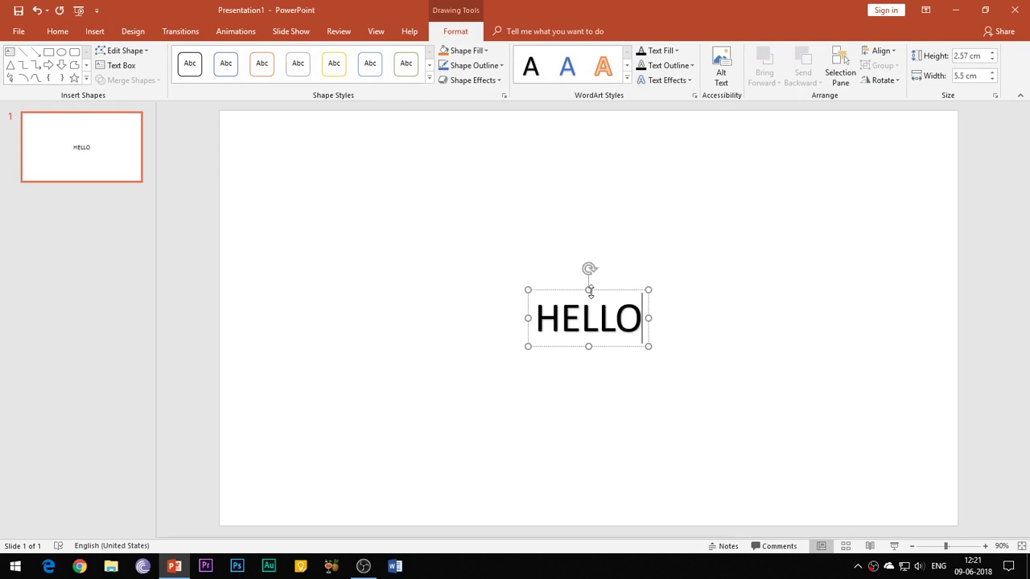
pyautogui.click(834, 354)
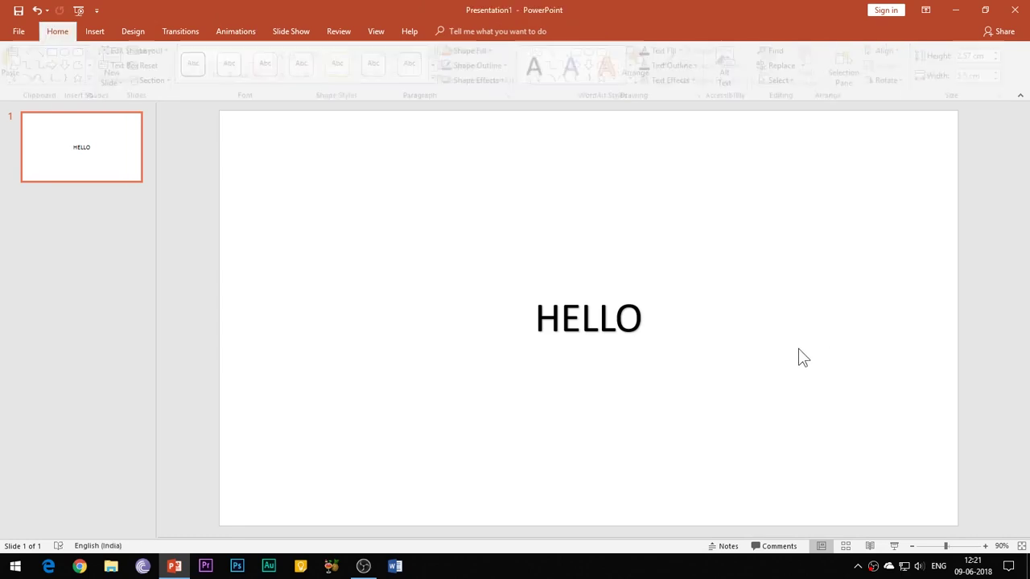
pyautogui.click(613, 319)
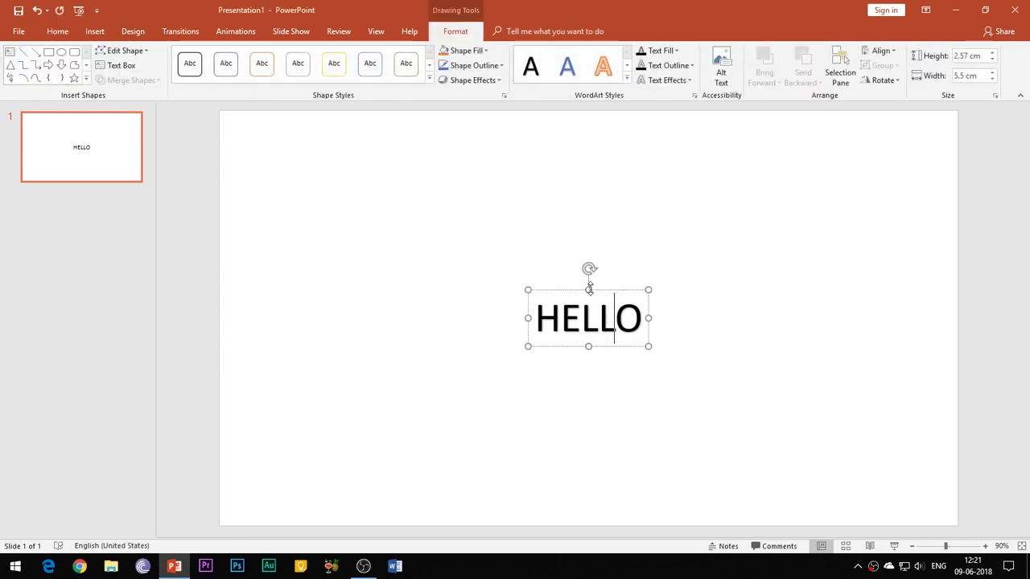
pyautogui.click(590, 290)
pyautogui.click(58, 32)
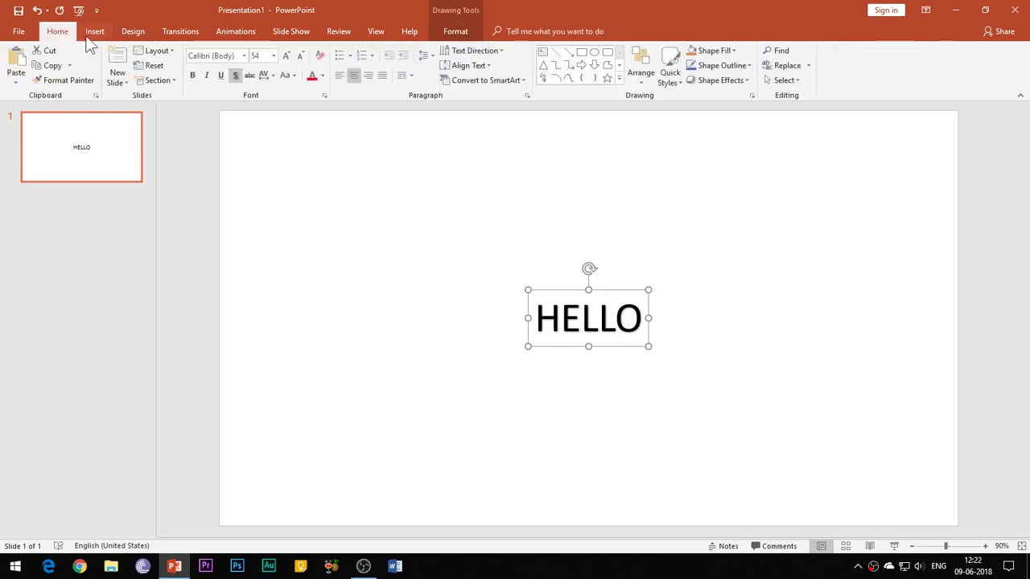
# Toggle the text shadow and set HELLO in the KBAStitchInTime font
pyautogui.click(235, 75)
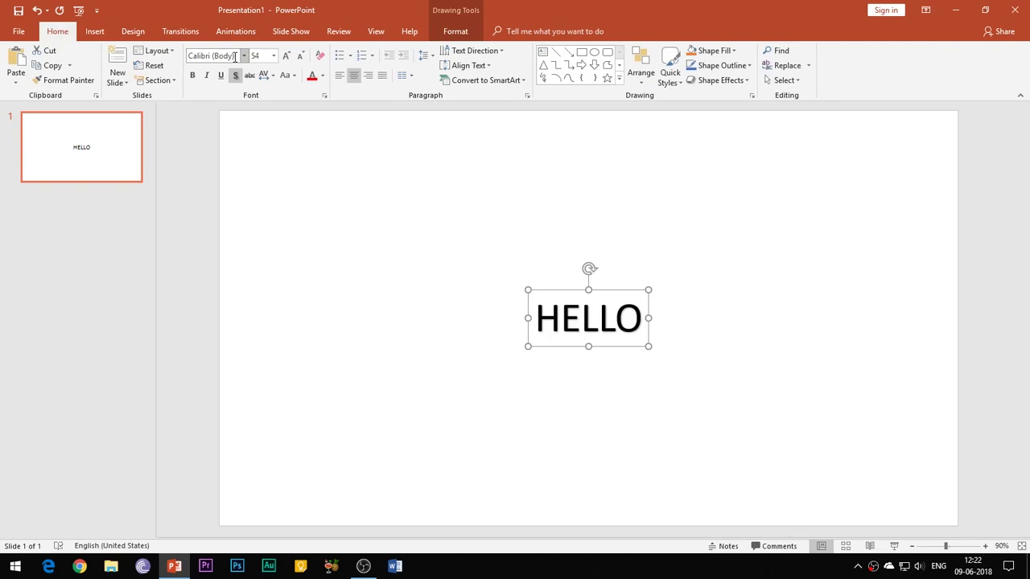
pyautogui.click(235, 56)
pyautogui.write('KBAStitchInTim')
pyautogui.press('Return')
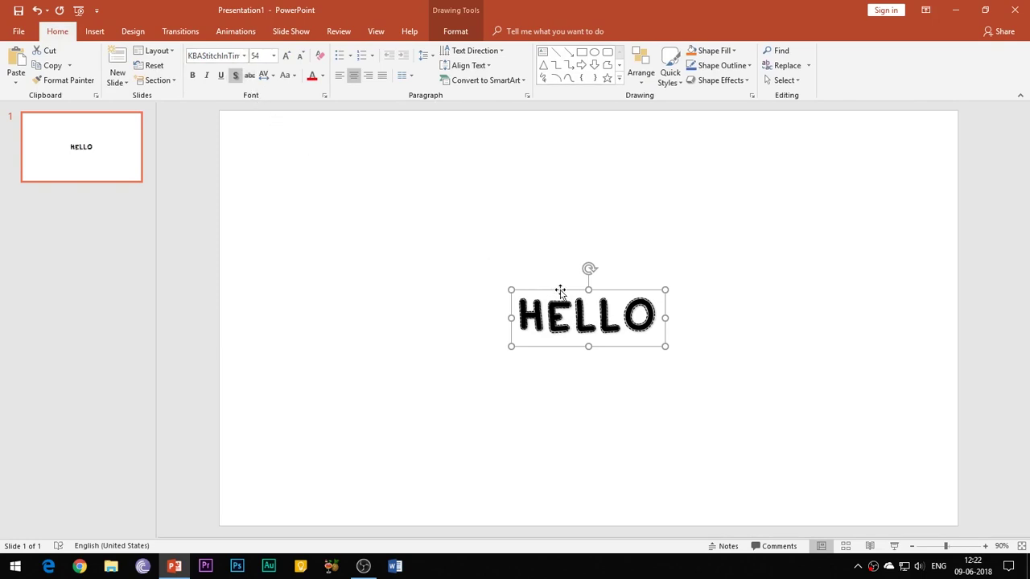
# Enlarge the HELLO text to 166 pt
pyautogui.click(286, 56)
pyautogui.click(286, 55)
pyautogui.click(285, 55)
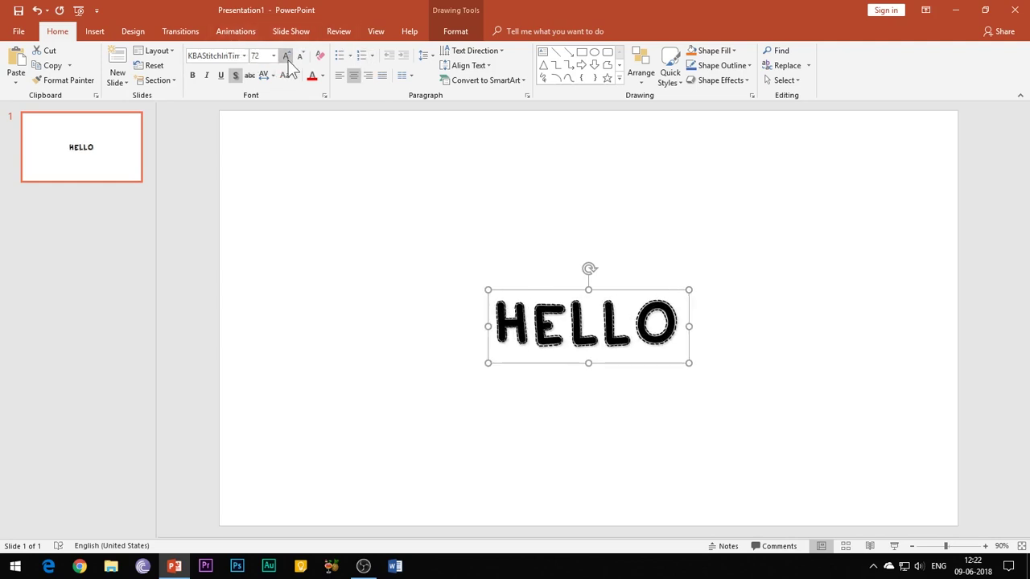
pyautogui.click(285, 55)
pyautogui.click(286, 55)
pyautogui.click(286, 55)
pyautogui.click(286, 56)
pyautogui.click(285, 56)
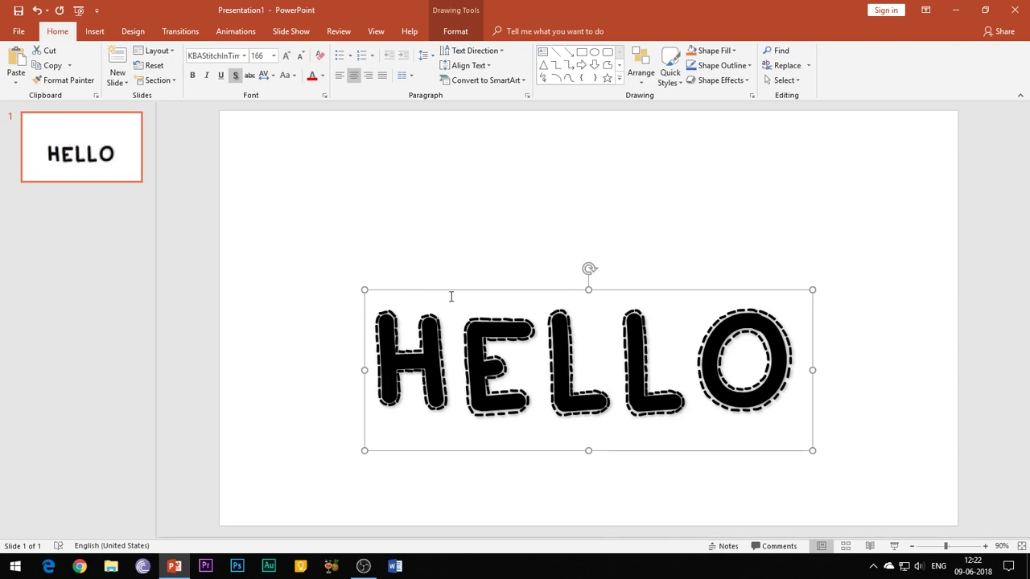
# Move HELLO up to the slide centre and colour it red
pyautogui.moveTo(453, 292); pyautogui.dragTo(452, 237)
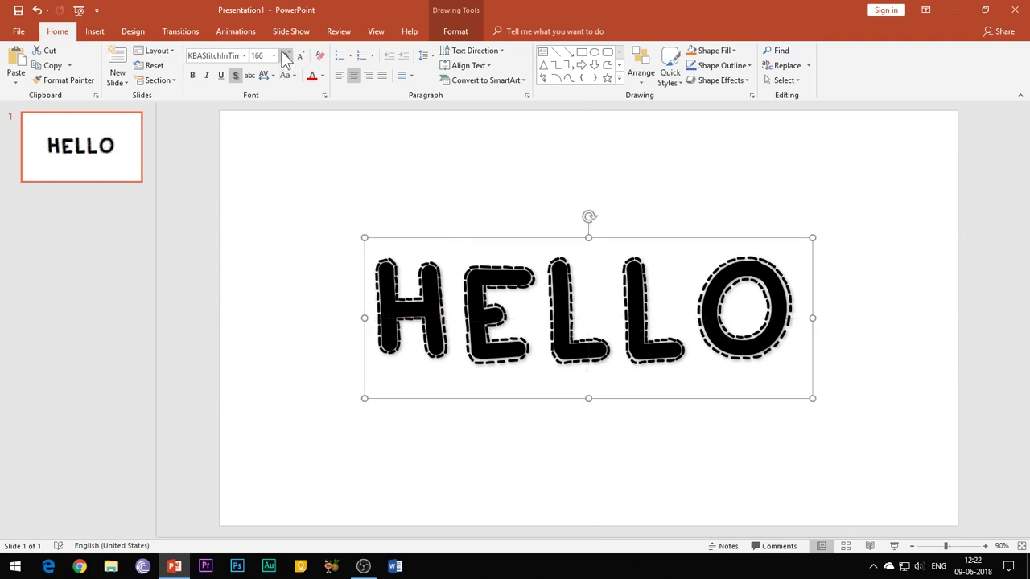
pyautogui.click(312, 78)
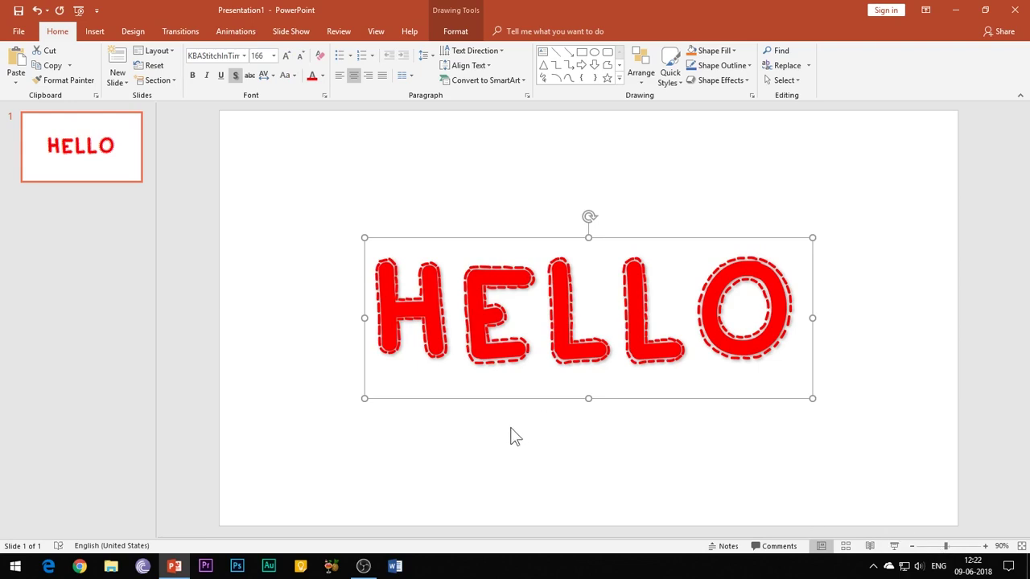
pyautogui.click(428, 462)
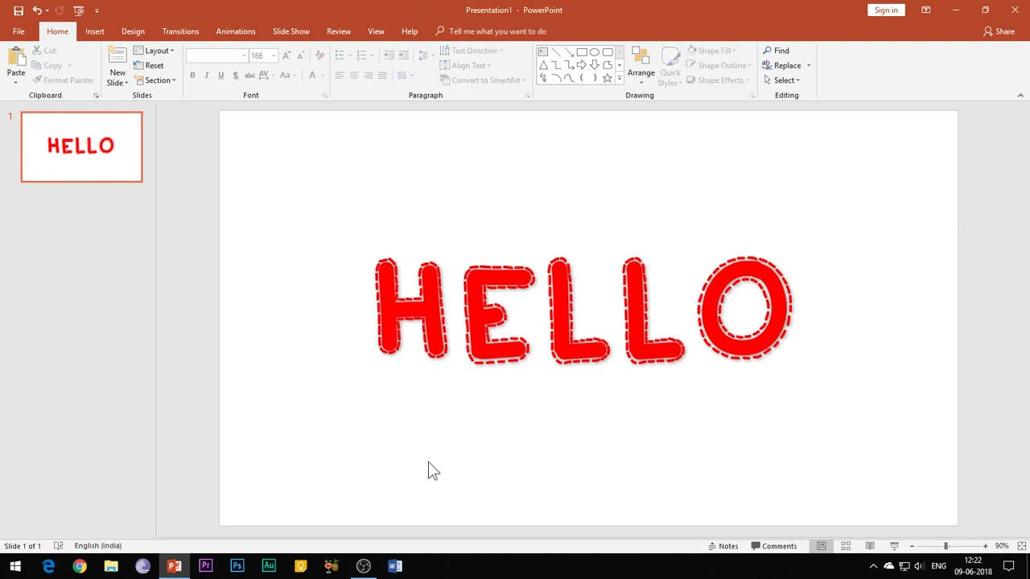
# Draw a rectangle covering the entire slide and give it the solid black style
pyautogui.click(93, 31)
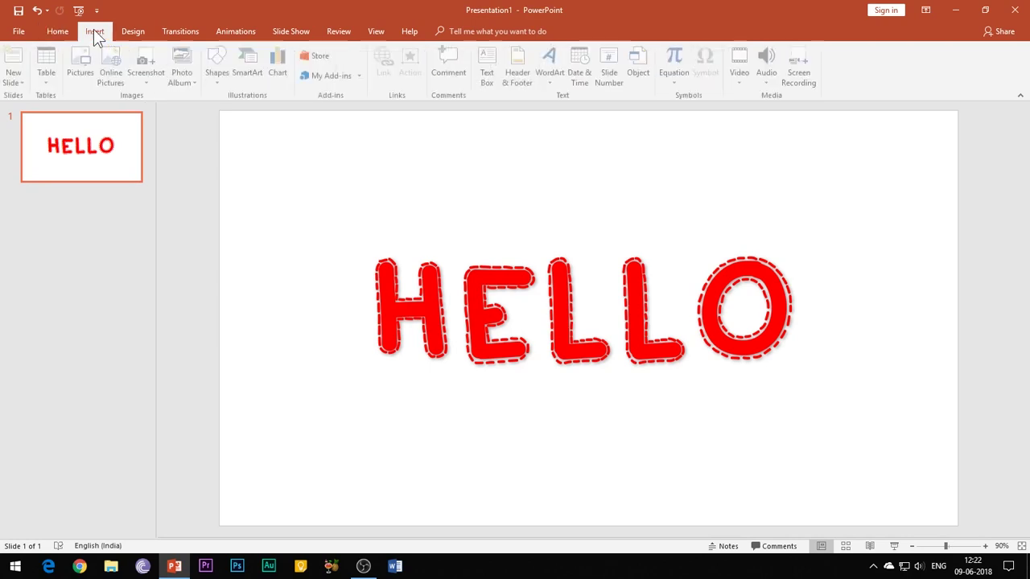
pyautogui.click(221, 76)
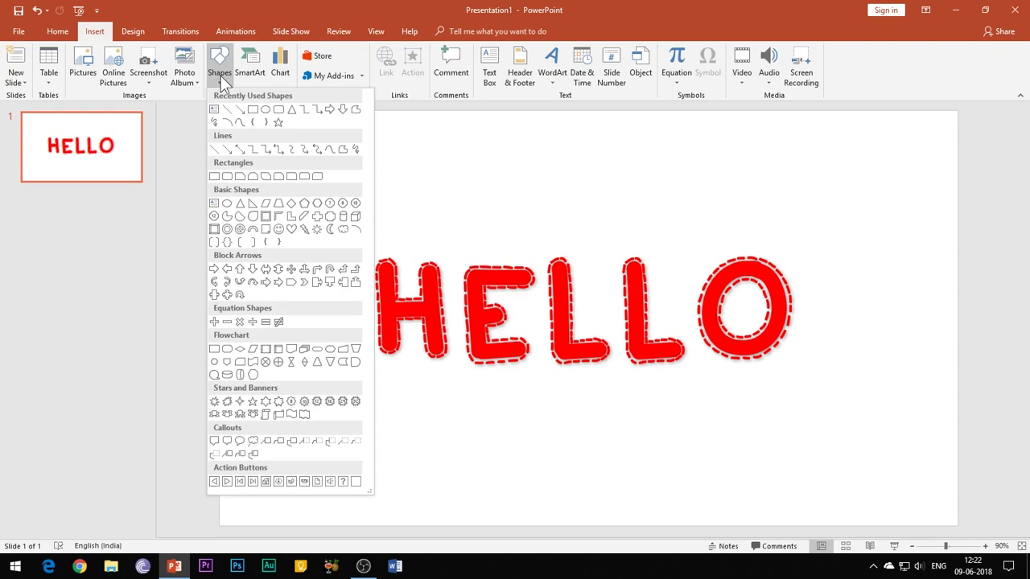
pyautogui.click(243, 110)
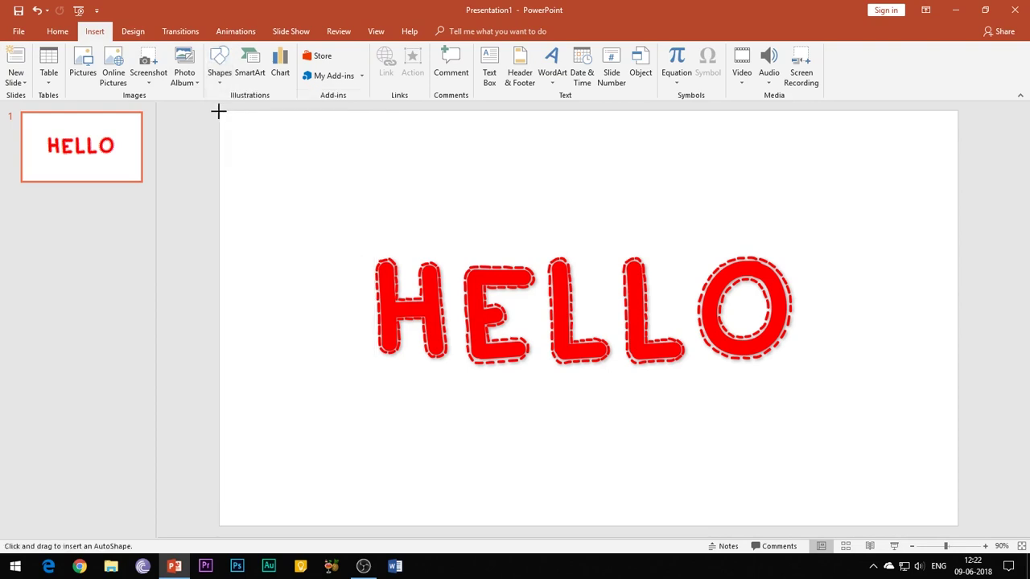
pyautogui.moveTo(218, 112); pyautogui.dragTo(958, 525)
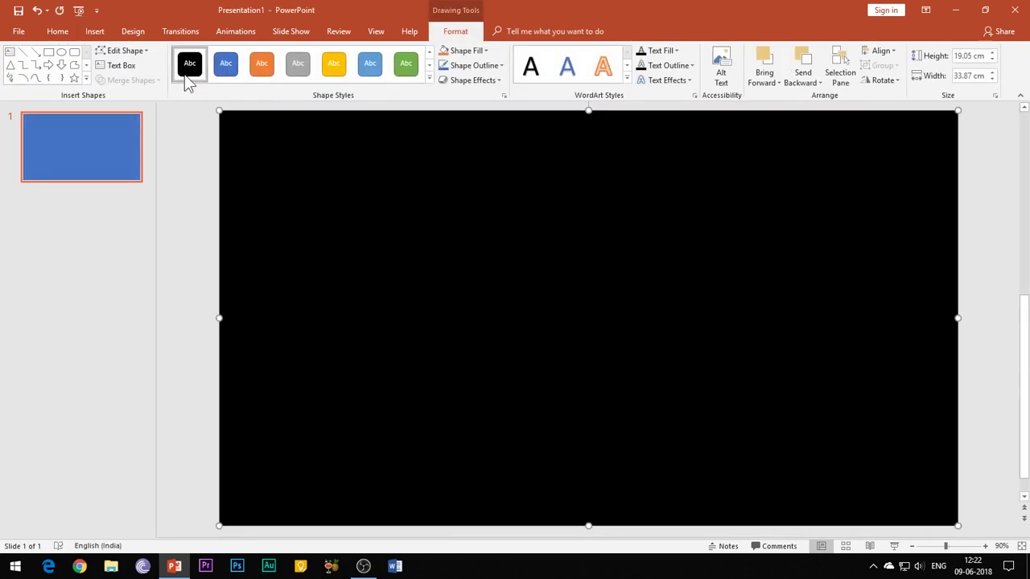
pyautogui.click(186, 74)
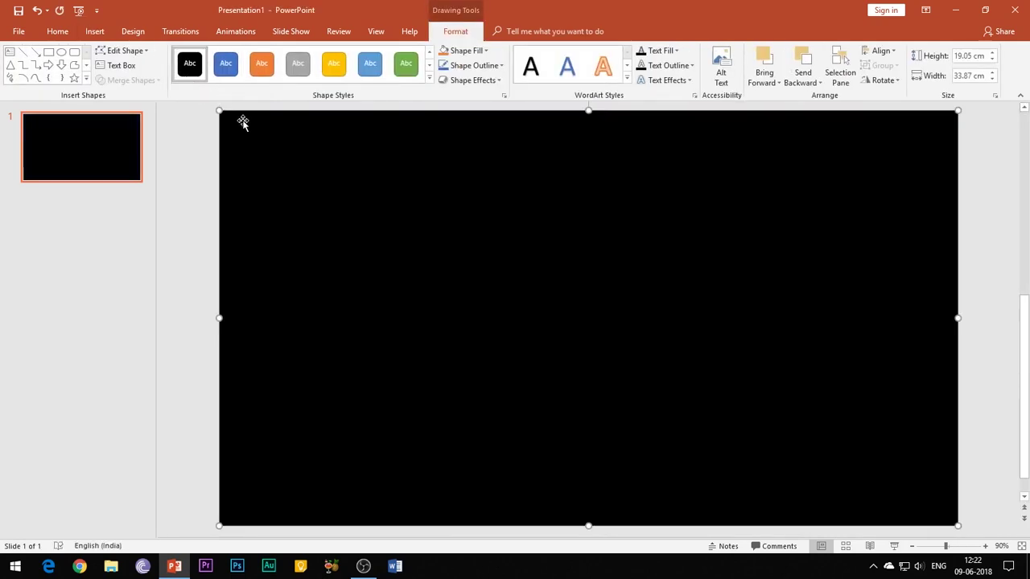
# Send the black rectangle to the back and select it together with HELLO
pyautogui.rightClick(341, 242)
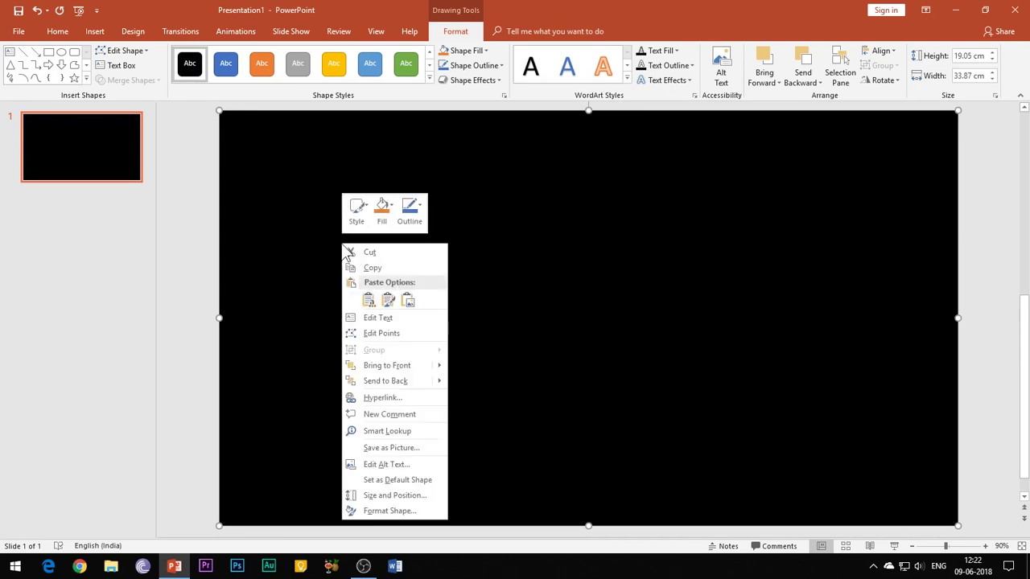
pyautogui.click(392, 377)
pyautogui.click(198, 370)
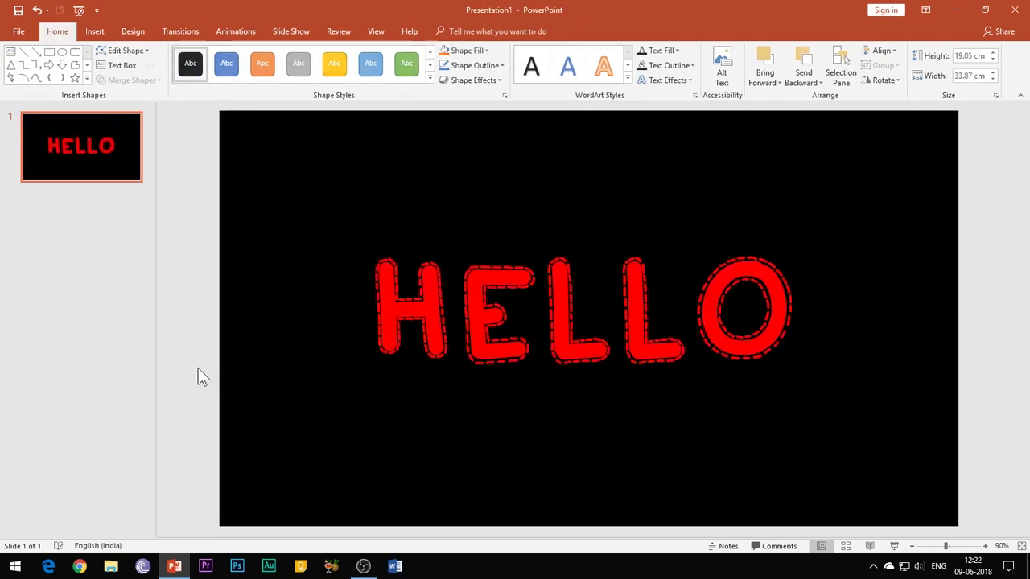
pyautogui.click(376, 432)
pyautogui.keyDown('shift'); pyautogui.click(554, 332); pyautogui.keyUp('shift')
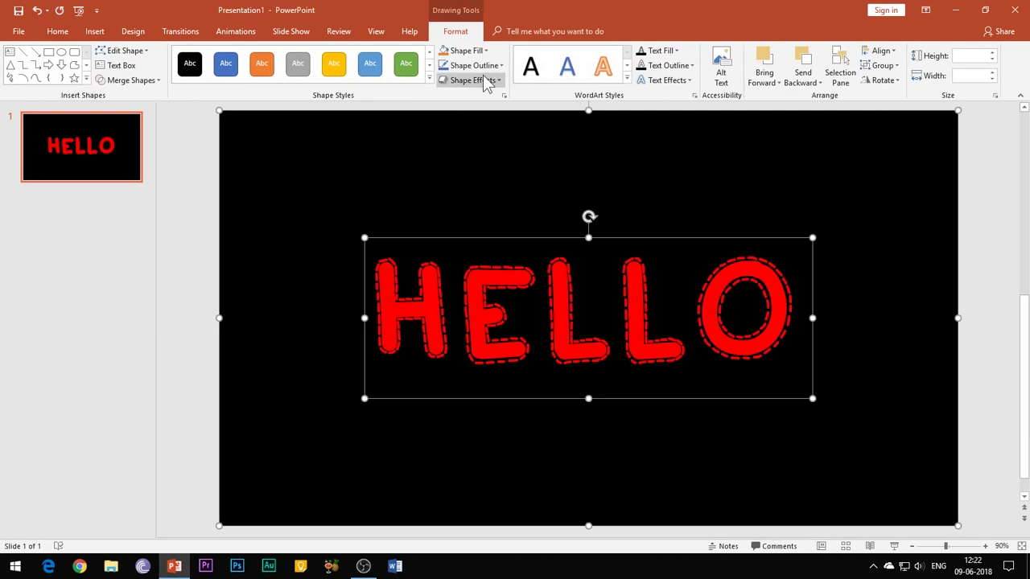
# Subtract HELLO from the black rectangle and re-centre the cut-out on the slide
pyautogui.click(158, 82)
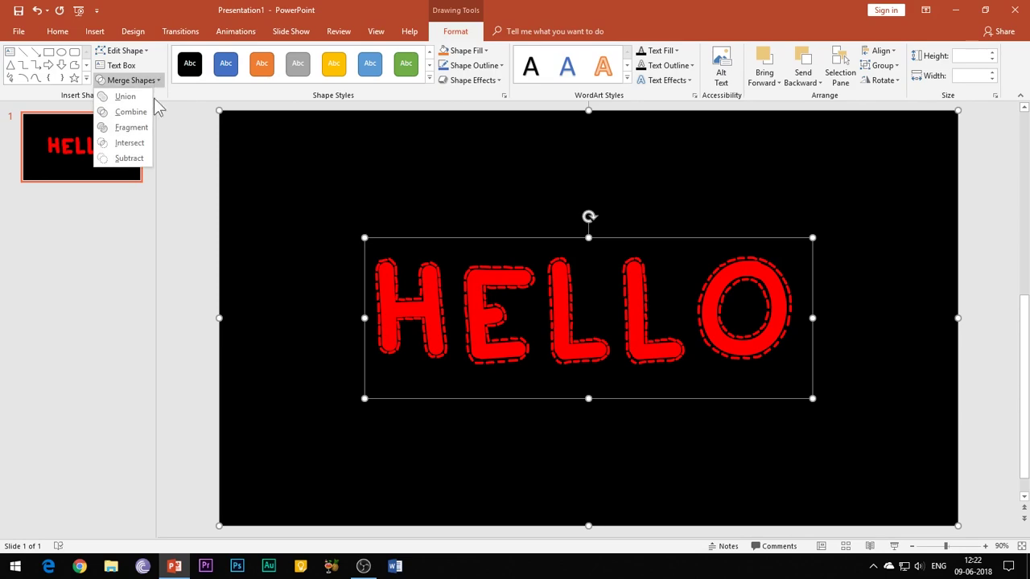
pyautogui.click(128, 159)
pyautogui.moveTo(430, 386); pyautogui.dragTo(290, 413)
pyautogui.moveTo(429, 437); pyautogui.dragTo(446, 451)
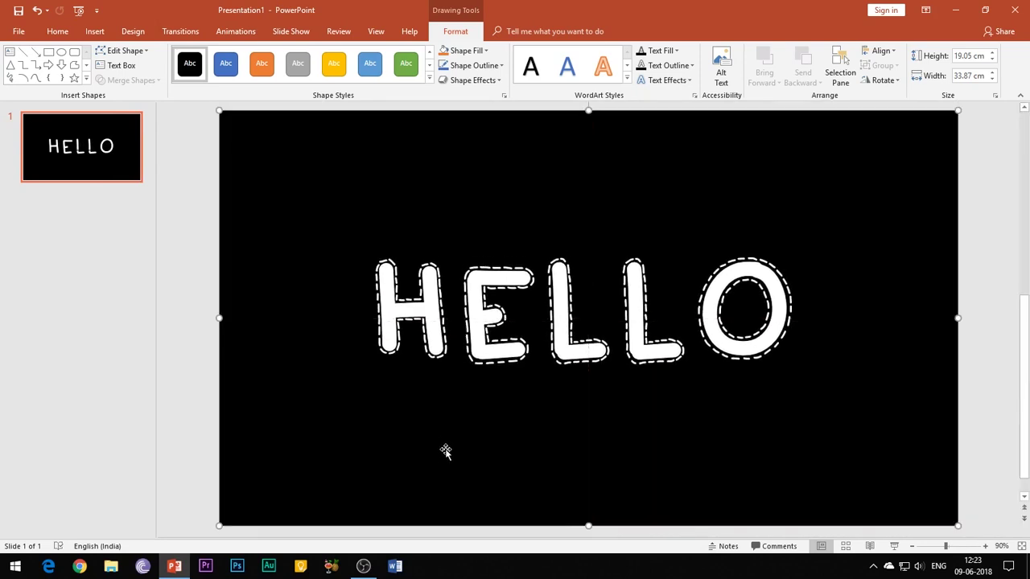
# Zoom the view out to 32% and reselect the HELLO cut-out shape
pyautogui.moveTo(944, 546); pyautogui.dragTo(925, 547)
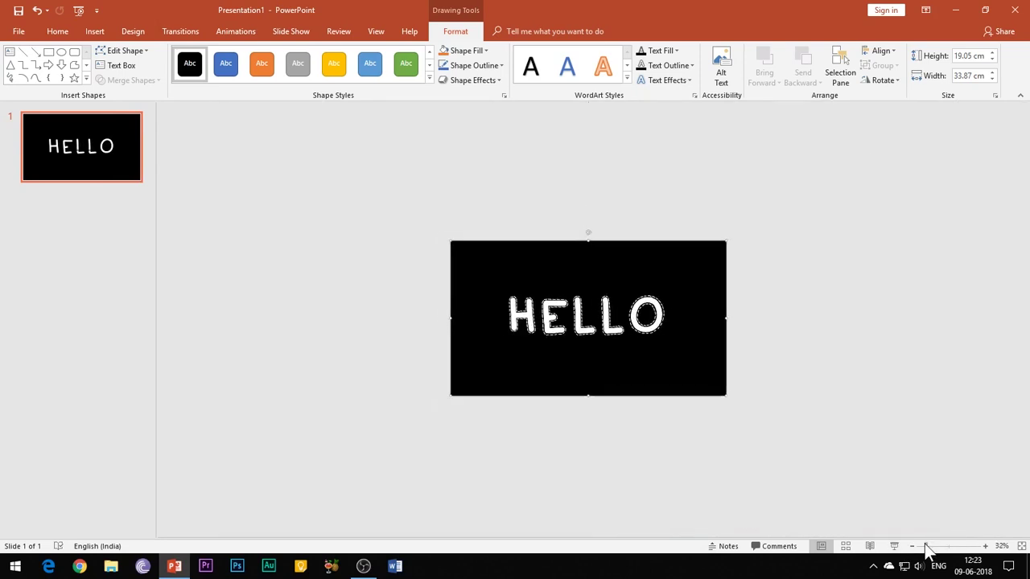
pyautogui.click(736, 337)
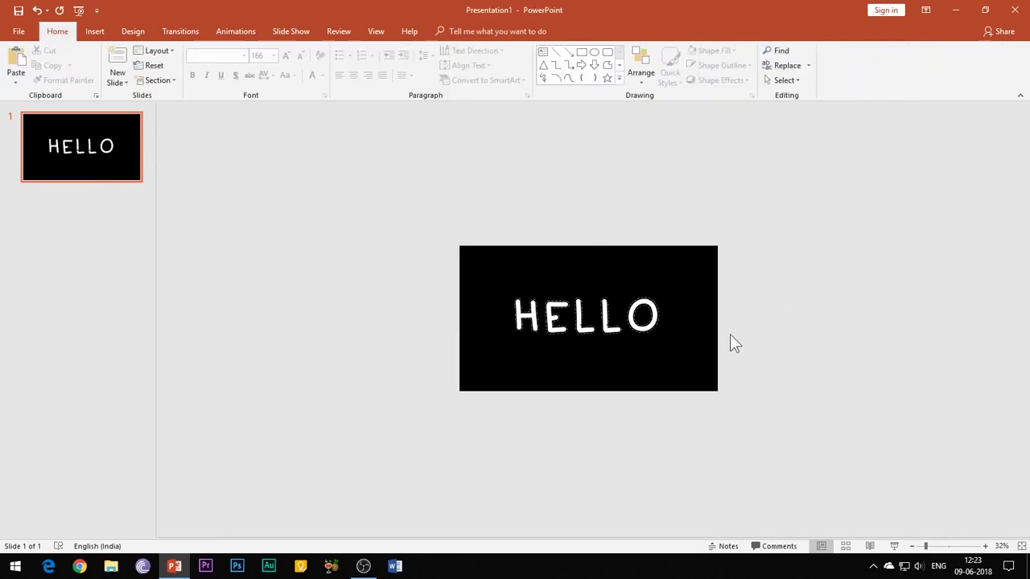
pyautogui.click(655, 390)
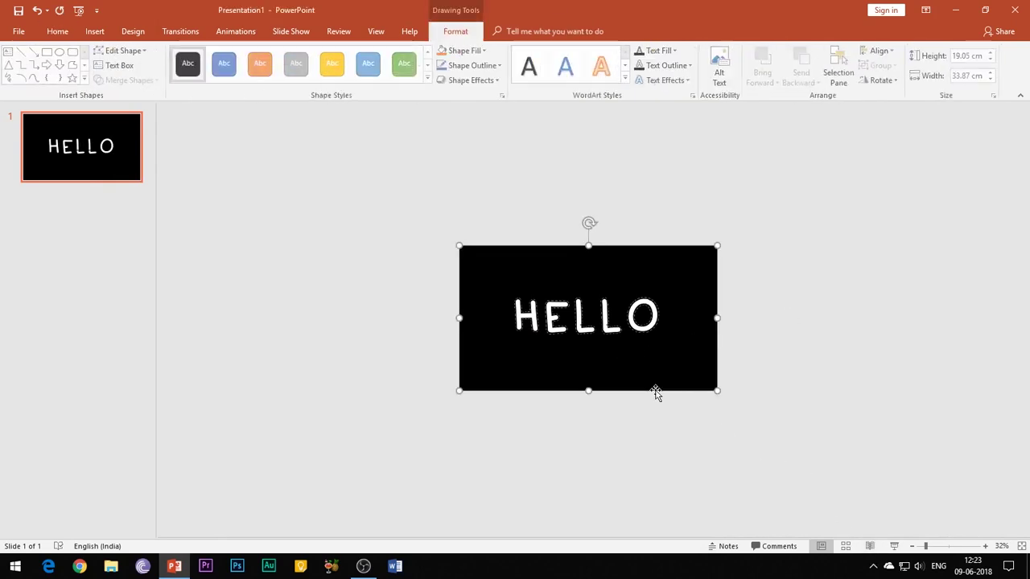
pyautogui.click(711, 490)
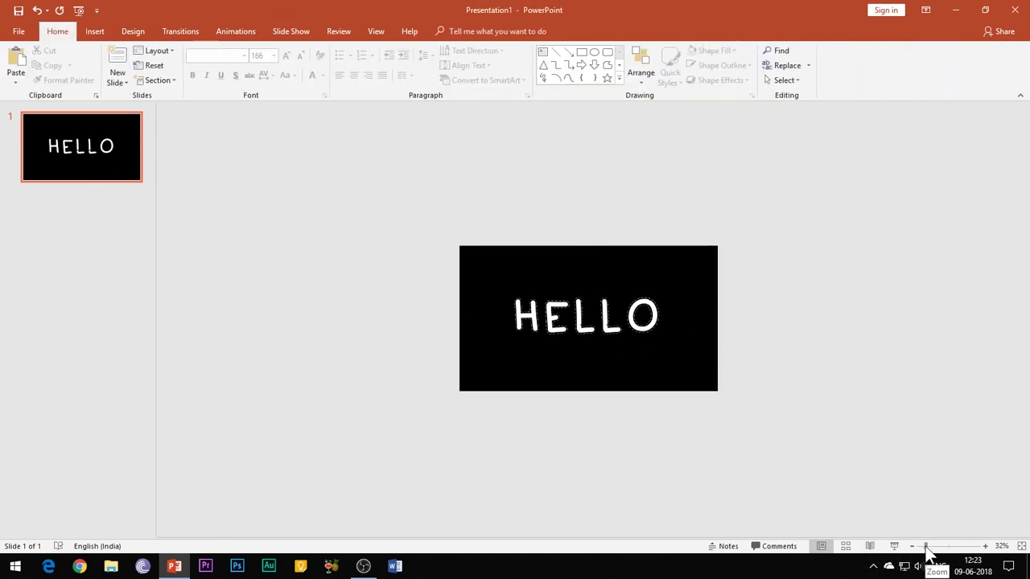
pyautogui.click(589, 364)
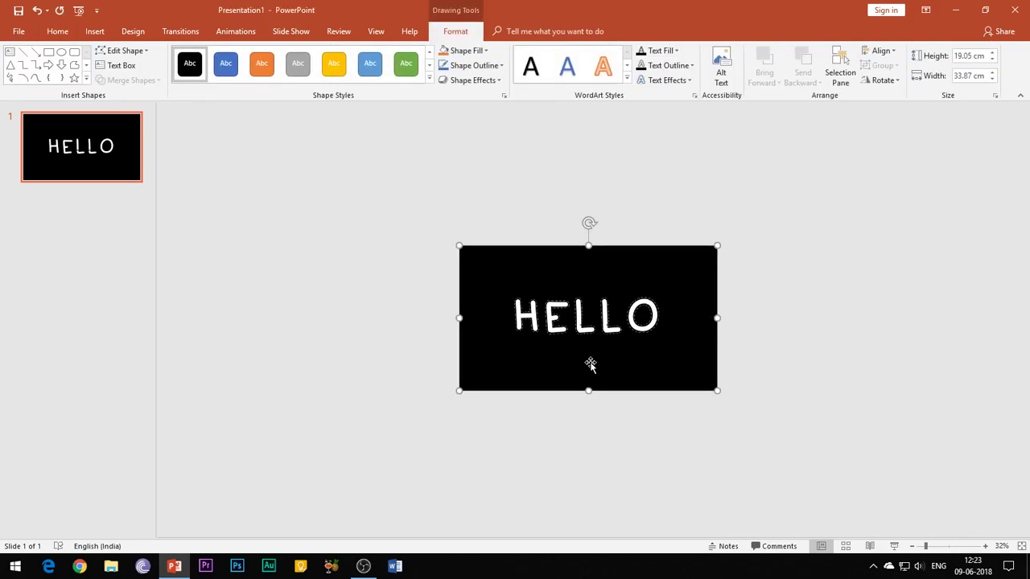
# Drag the blue lens-flare image from the desktop onto the PowerPoint slide
pyautogui.click(1028, 571)
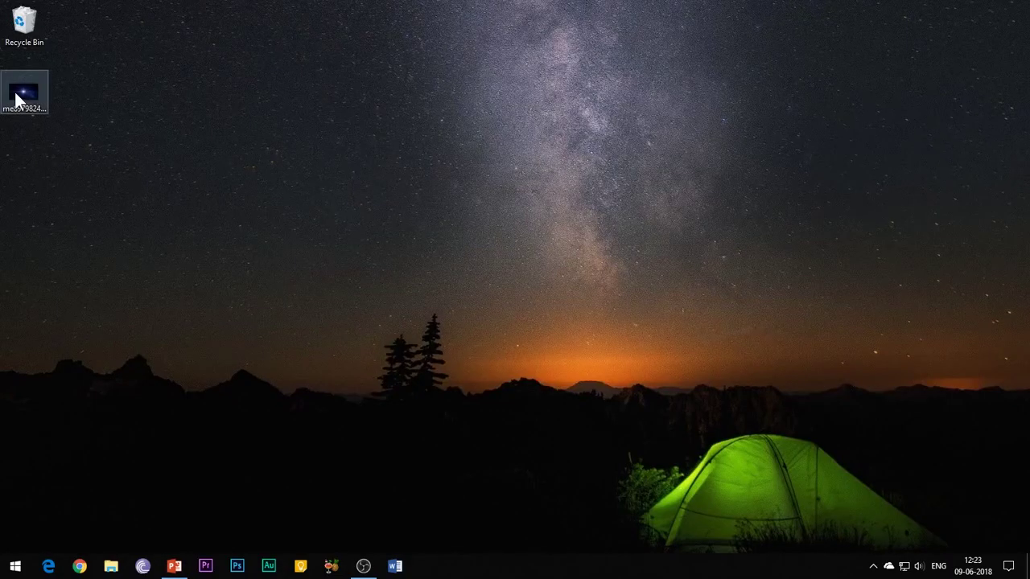
pyautogui.moveTo(16, 95)
pyautogui.mouseDown()
pyautogui.moveTo(320, 132)
pyautogui.moveTo(306, 282)
pyautogui.mouseUp()
pyautogui.moveTo(264, 346); pyautogui.dragTo(234, 435)
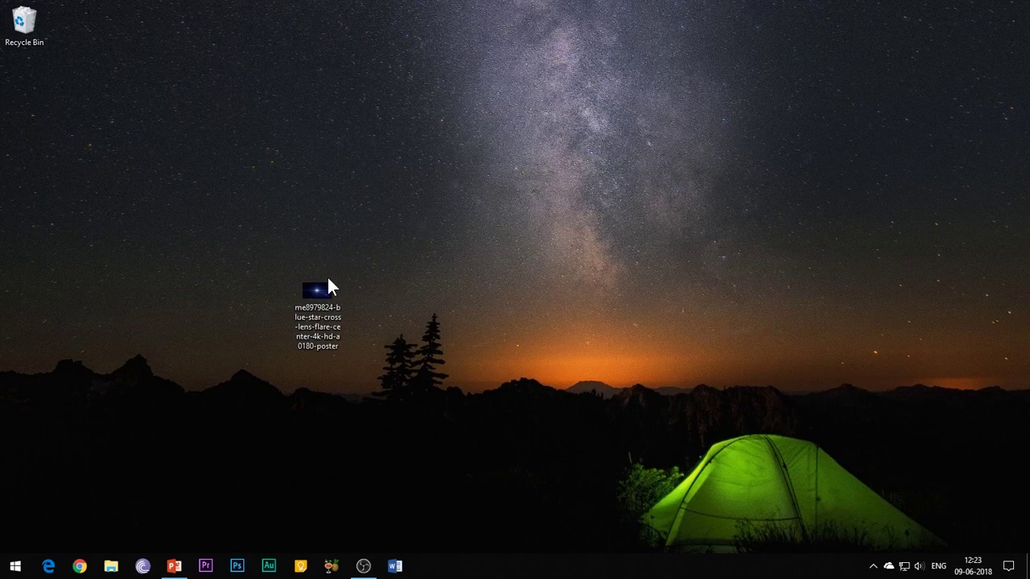
pyautogui.moveTo(329, 283)
pyautogui.mouseDown()
pyautogui.moveTo(273, 317)
pyautogui.moveTo(196, 544)
pyautogui.moveTo(176, 555)
pyautogui.moveTo(367, 391)
pyautogui.moveTo(439, 198)
pyautogui.mouseUp()
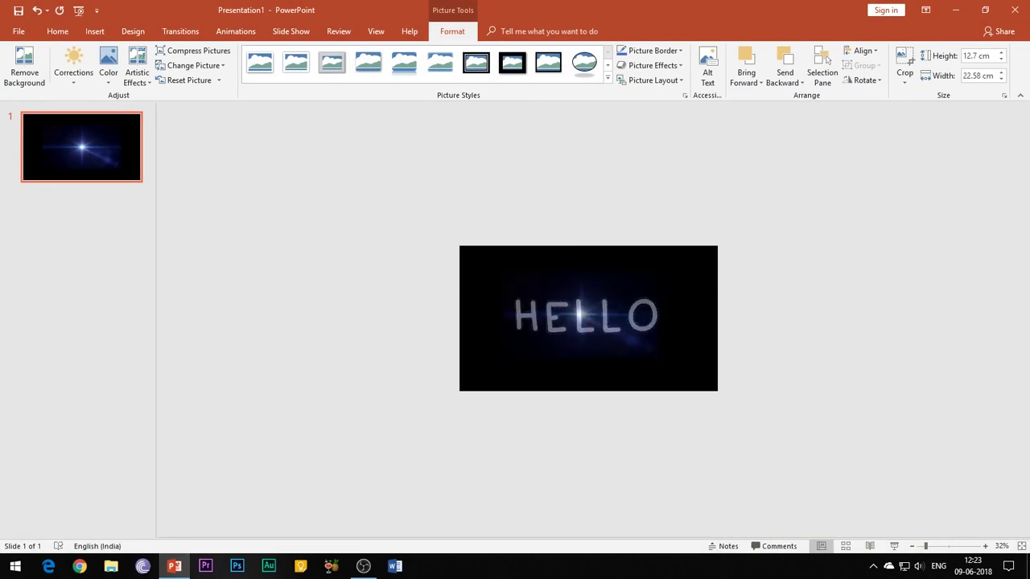
# Move the lens-flare image above the slide and send it behind the HELLO cut-out
pyautogui.click(646, 361)
pyautogui.moveTo(646, 361); pyautogui.dragTo(532, 232)
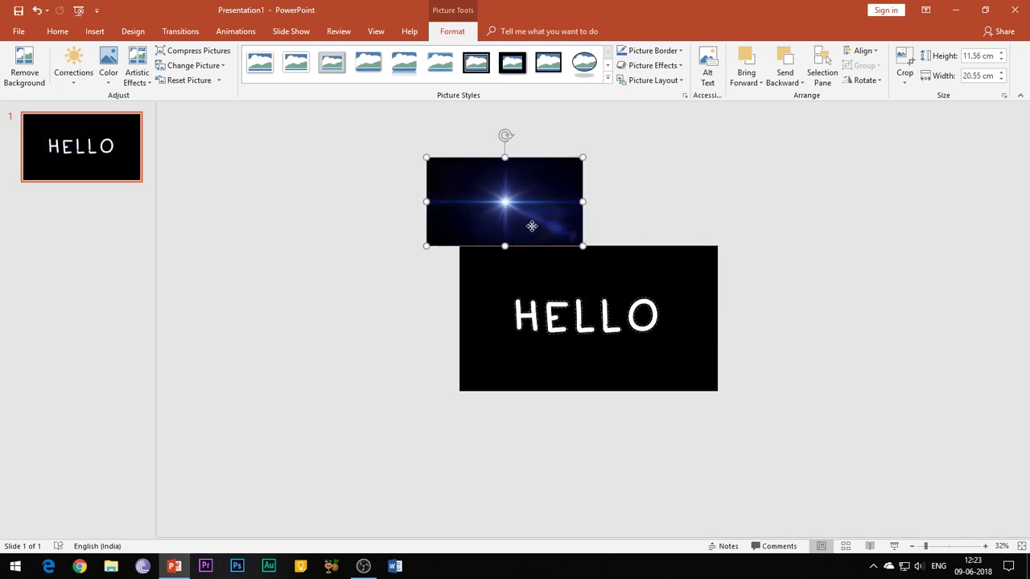
pyautogui.rightClick(519, 210)
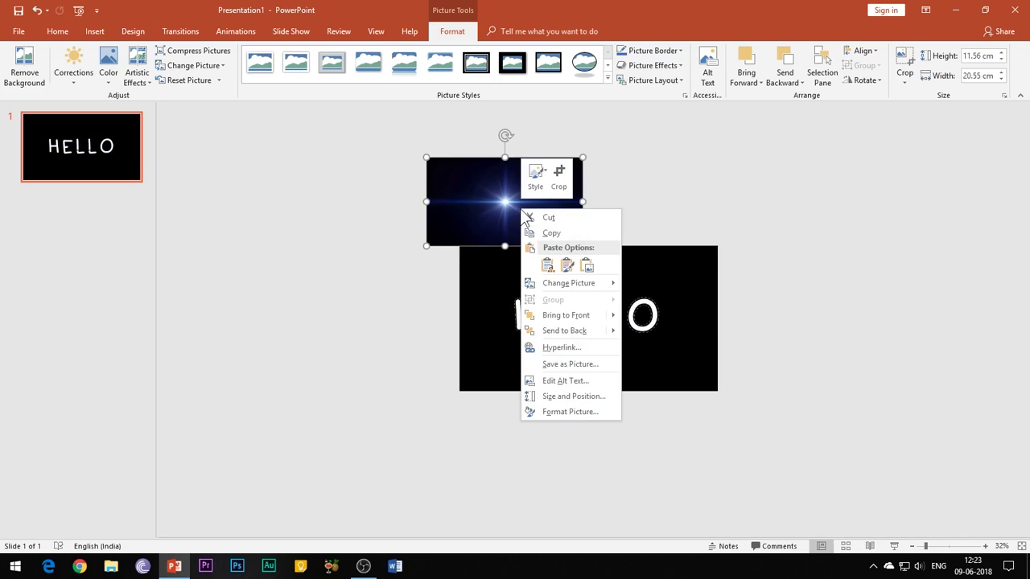
pyautogui.click(574, 330)
# Nudge the lens-flare image with arrow keys to sit just off the slide's top edge
pyautogui.press('Down')
pyautogui.press('Down')
pyautogui.press('Down')
pyautogui.press('Down')
pyautogui.press('Down')
pyautogui.press('Down')
pyautogui.press('Down')
pyautogui.press('Down')
pyautogui.press('Down')
pyautogui.press('Down')
pyautogui.press('Down')
pyautogui.press('Down')
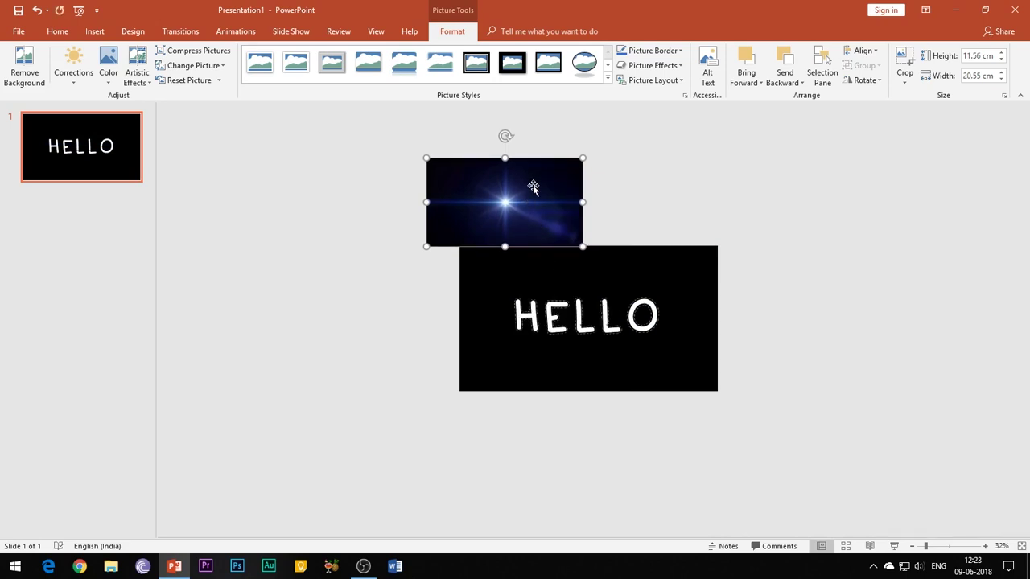
pyautogui.press('Right')
pyautogui.press('Right')
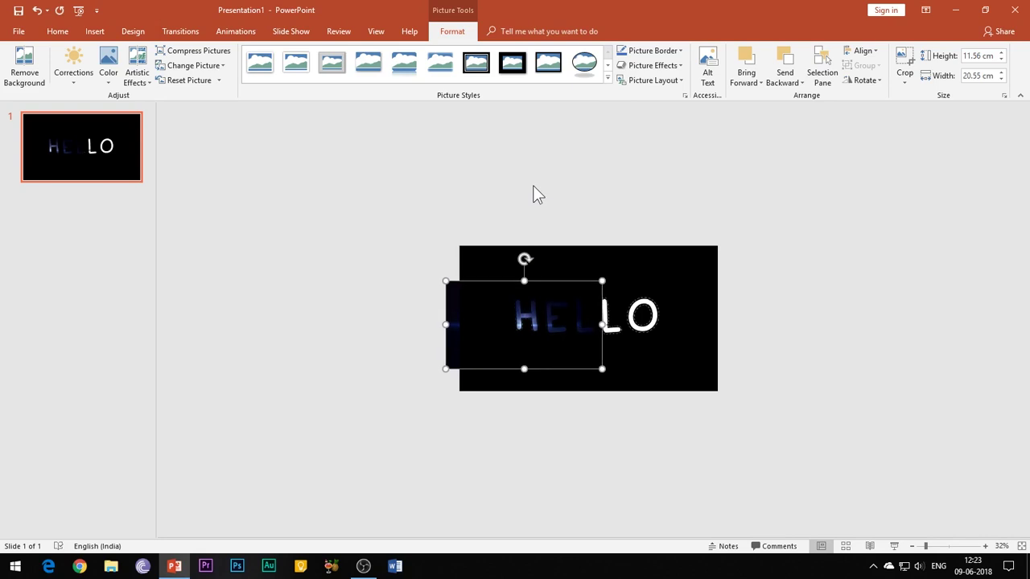
pyautogui.press('Up')
pyautogui.press('Up')
pyautogui.press('Up')
pyautogui.press('Up')
pyautogui.press('Up')
pyautogui.press('Up')
pyautogui.press('Up')
pyautogui.press('Up')
pyautogui.press('Up')
pyautogui.press('Up')
pyautogui.press('Up')
pyautogui.press('Up')
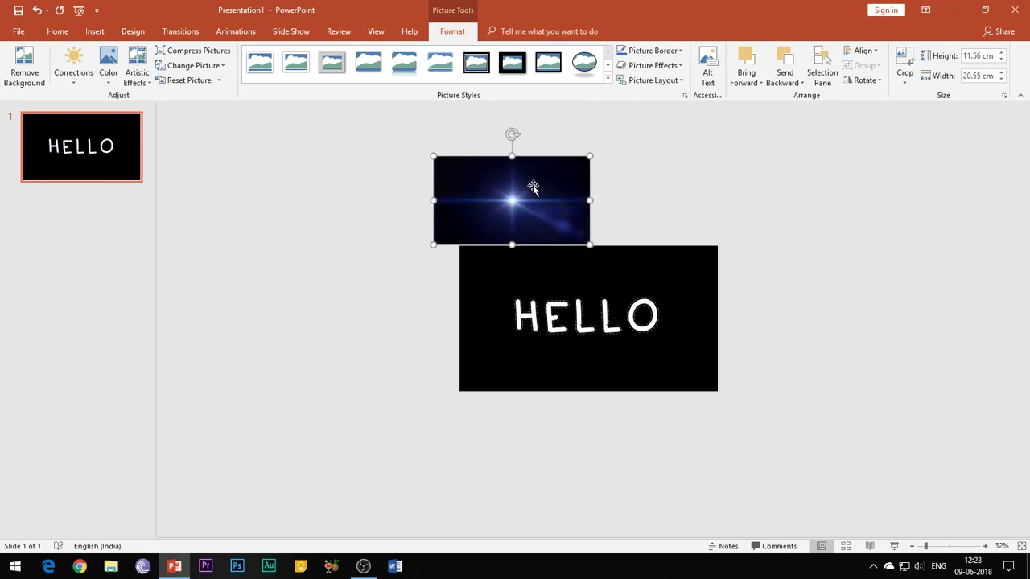
pyautogui.hotkey('ctrl', 'Left')
pyautogui.hotkey('ctrl', 'Left')
pyautogui.hotkey('ctrl', 'Up')
pyautogui.hotkey('ctrl', 'Right')
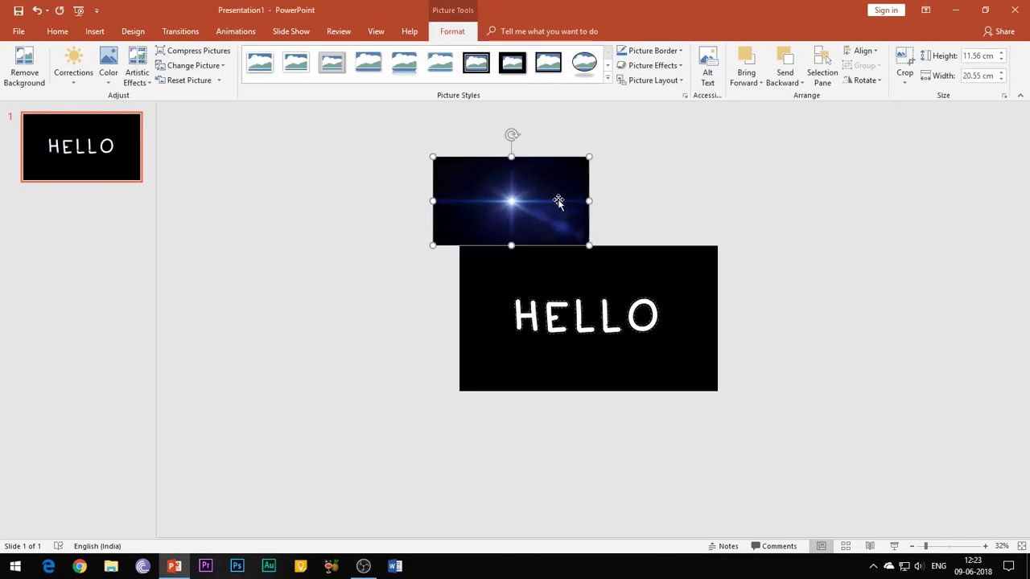
# Add a Custom Path motion animation to the lens-flare picture
pyautogui.click(244, 31)
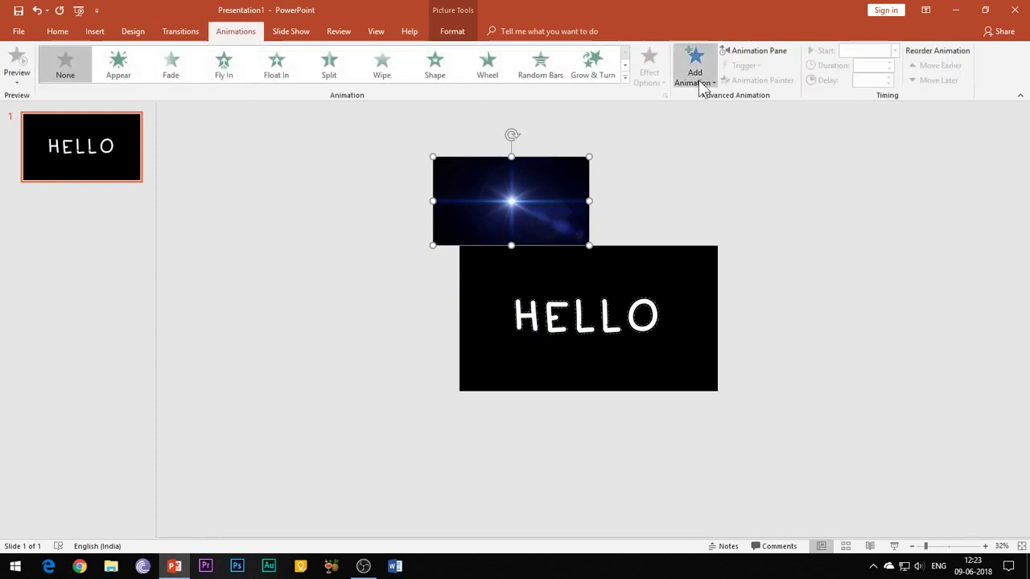
pyautogui.click(705, 85)
pyautogui.scroll(-5, 811, 447)
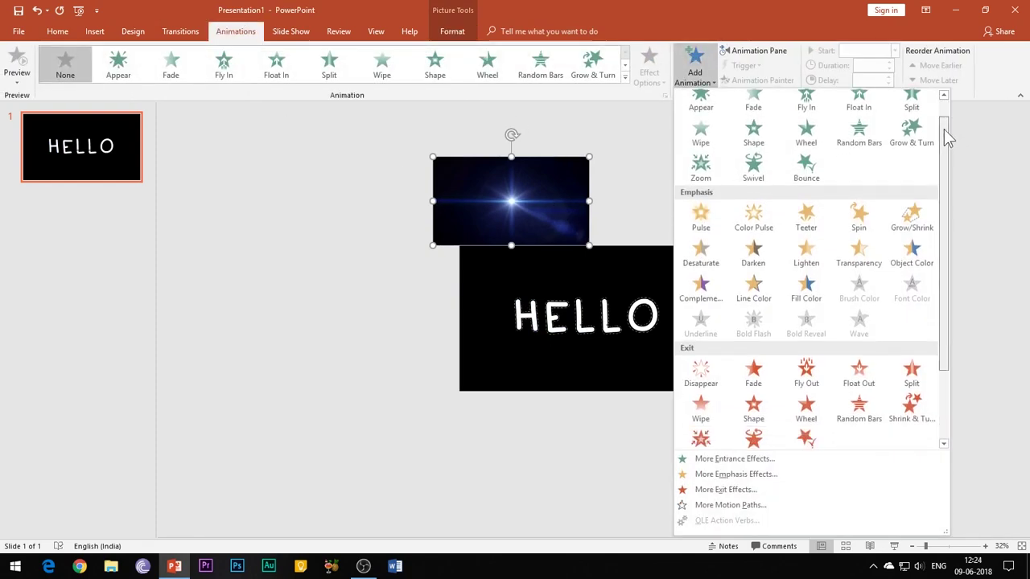
pyautogui.click(713, 434)
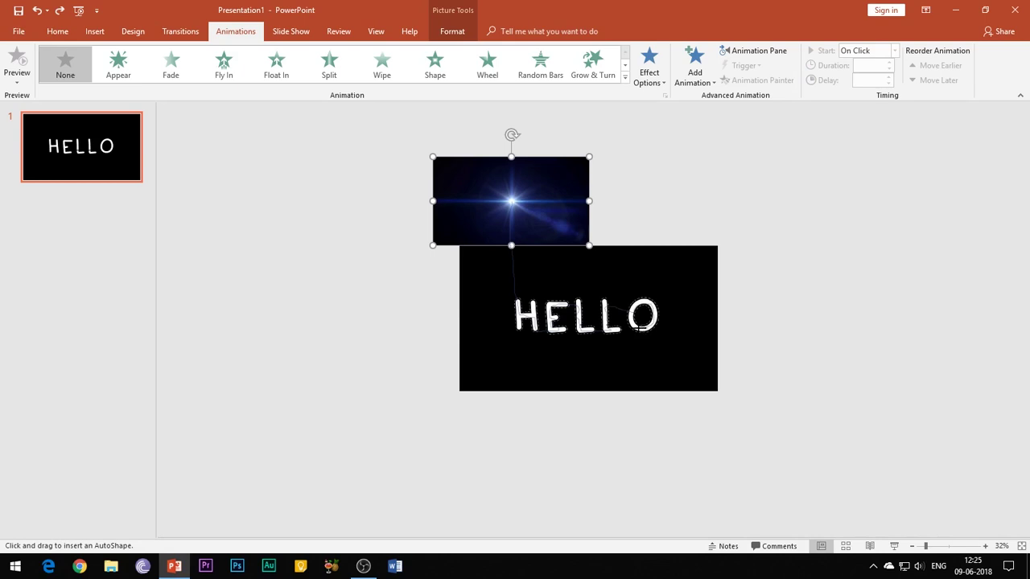
# Finish the HELLO trace path, then add a second custom path dropping the flare from the O below the slide
pyautogui.doubleClick(632, 321)
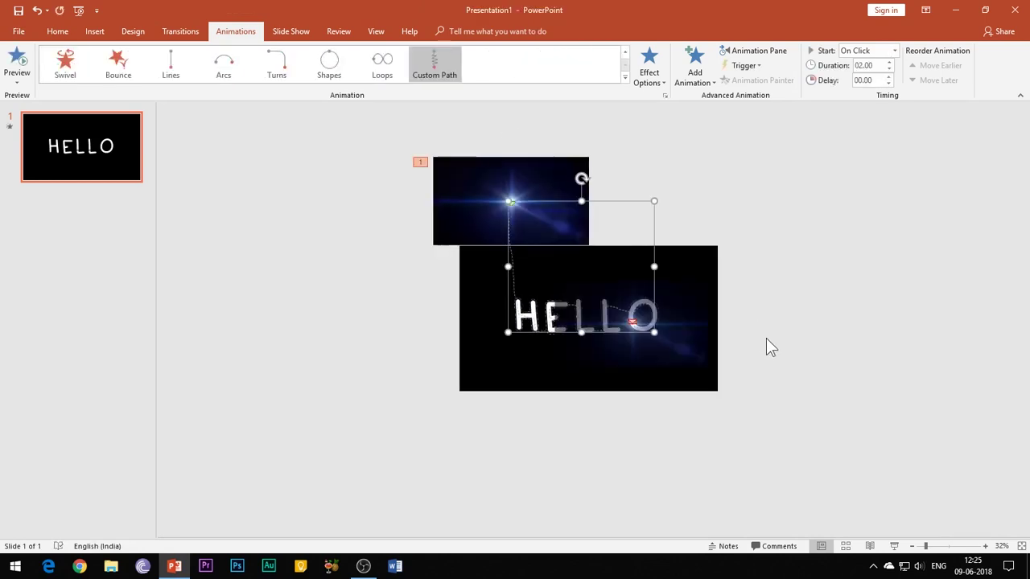
pyautogui.click(456, 229)
pyautogui.click(697, 80)
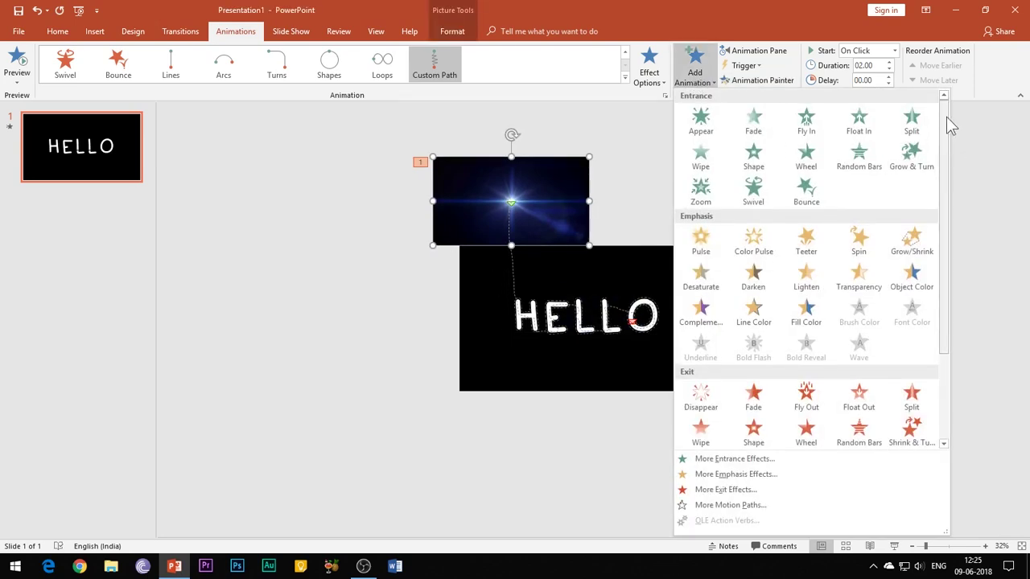
pyautogui.scroll(-3, 925, 241)
pyautogui.click(699, 431)
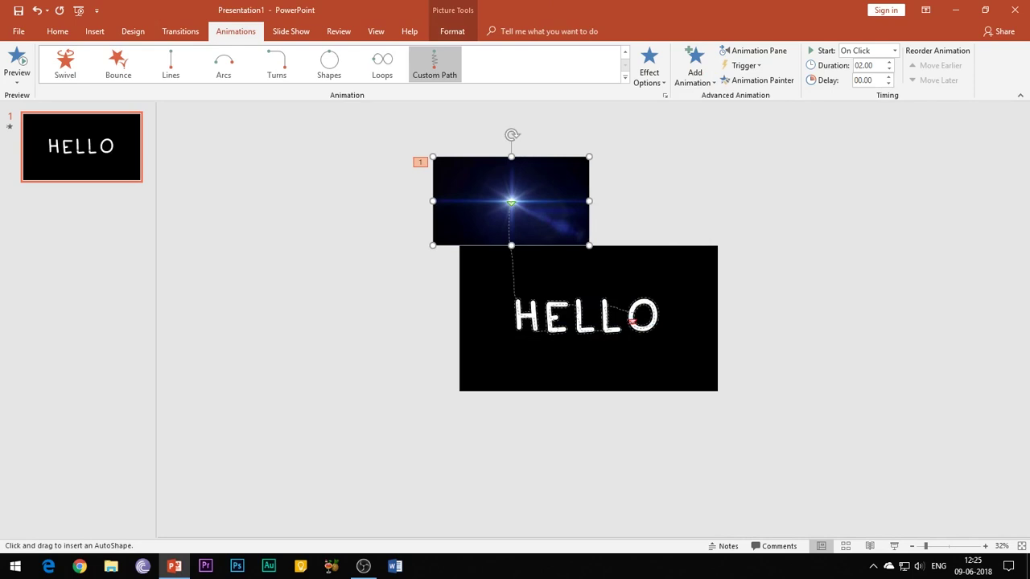
pyautogui.moveTo(631, 400); pyautogui.dragTo(632, 500)
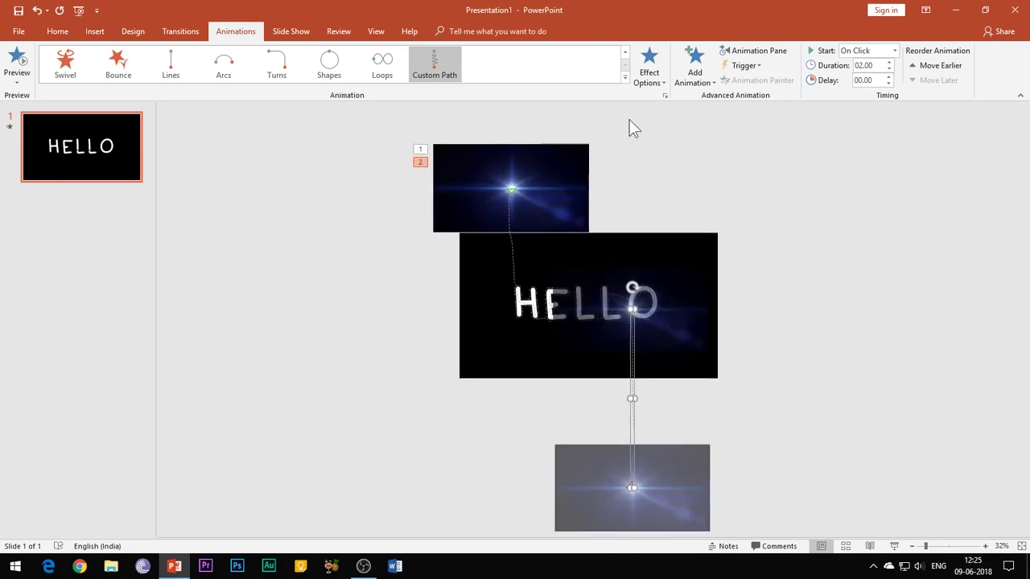
# Set the first flare motion path's smooth start and smooth end to 0 seconds
pyautogui.click(752, 49)
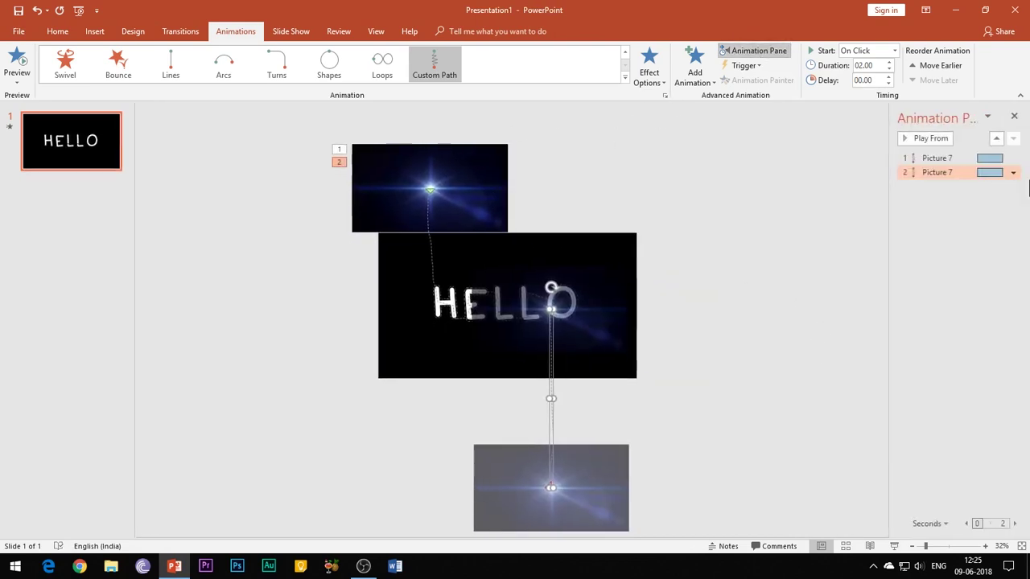
pyautogui.click(955, 159)
pyautogui.click(1012, 159)
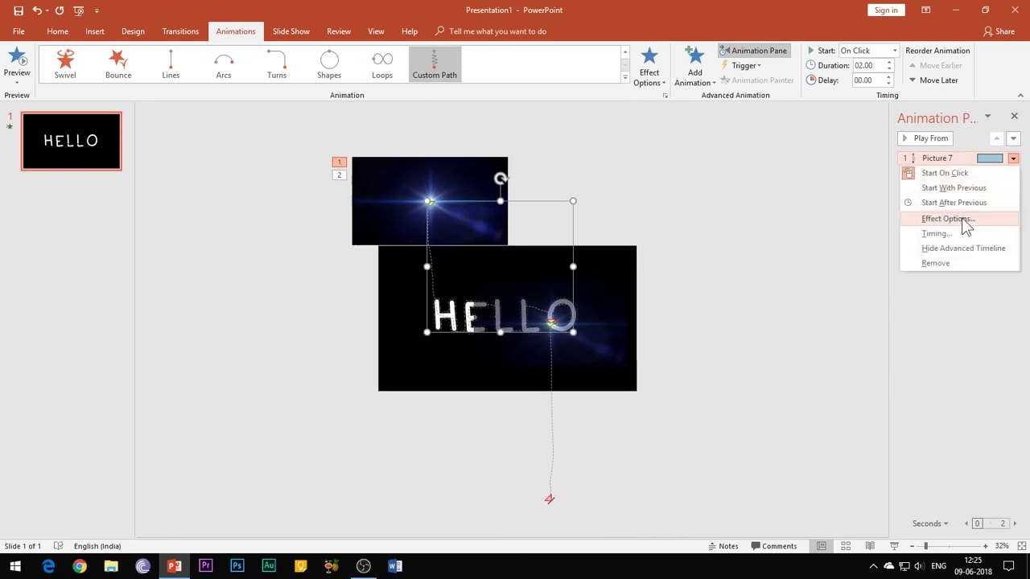
pyautogui.click(962, 225)
pyautogui.click(581, 231)
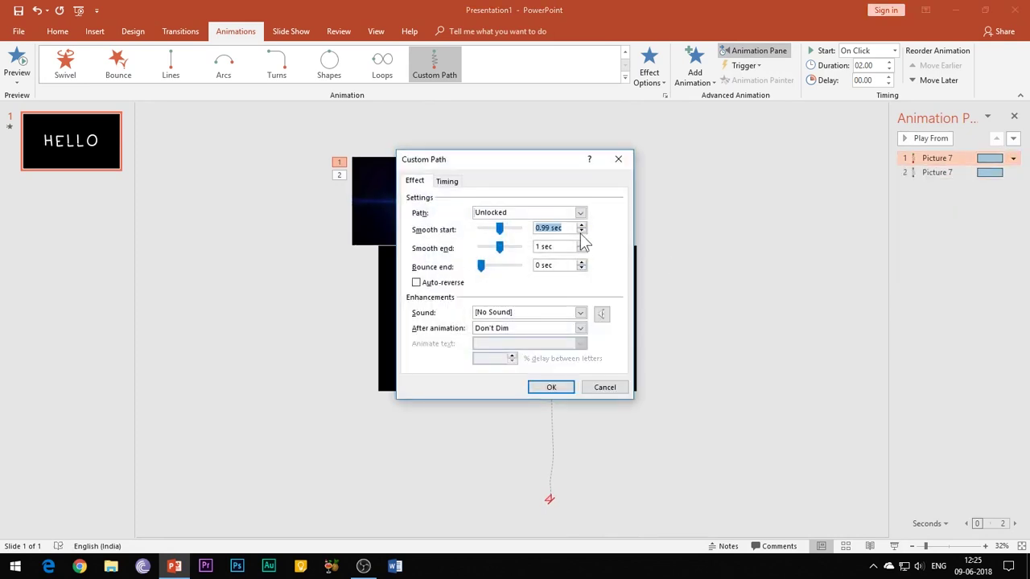
pyautogui.moveTo(492, 230); pyautogui.dragTo(475, 248)
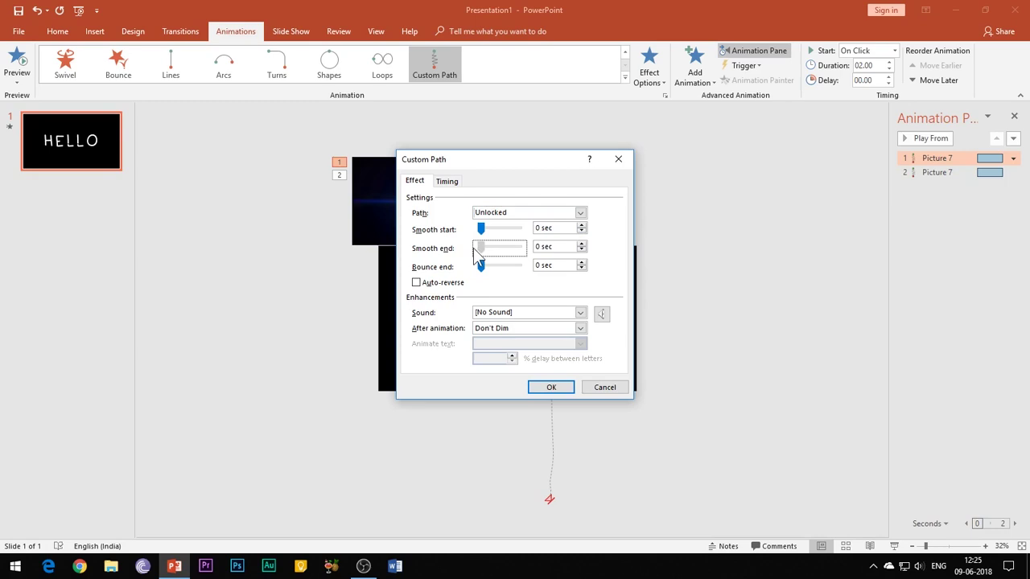
# Make the first path start With Previous with a 6-second duration
pyautogui.click(448, 181)
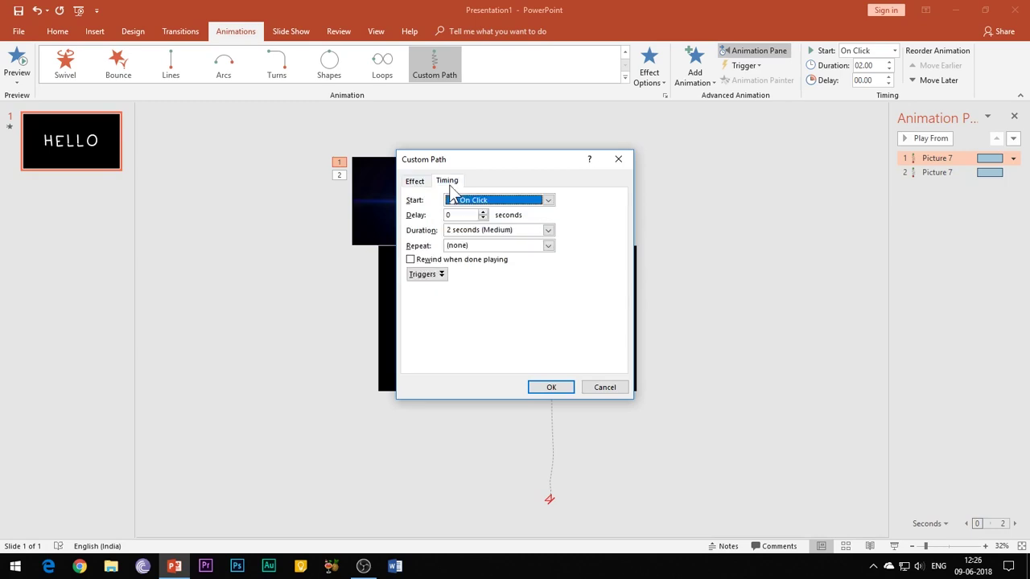
pyautogui.click(548, 200)
pyautogui.click(535, 226)
pyautogui.click(541, 231)
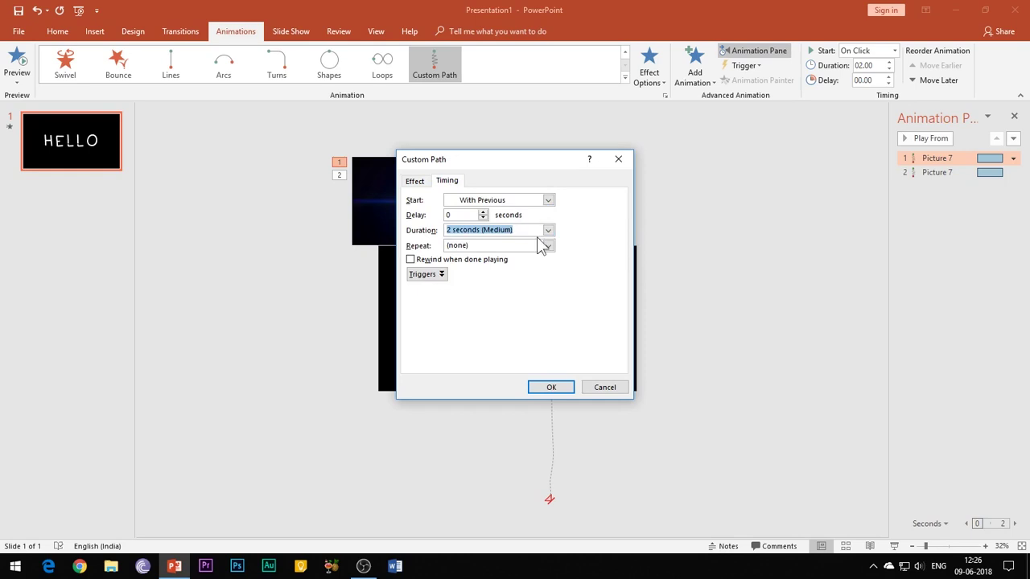
pyautogui.write('6')
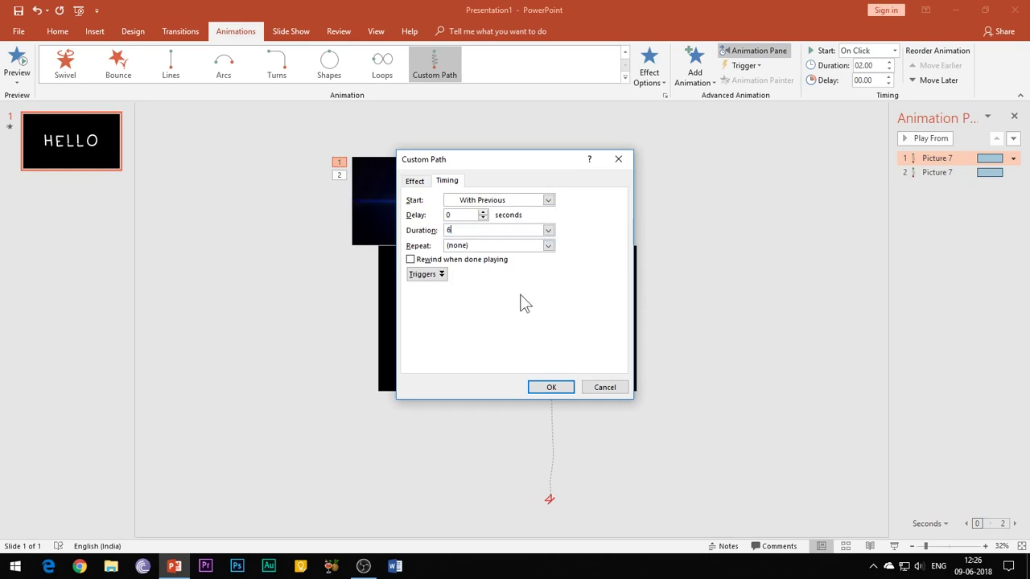
pyautogui.click(552, 387)
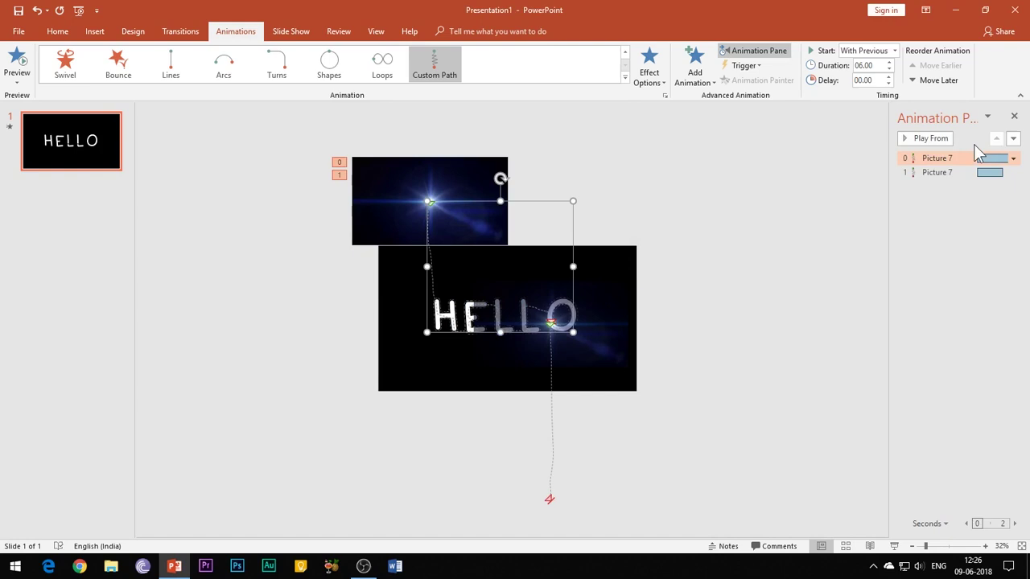
# Give the second Picture 7 path a 0-second smooth start and set it to start After Previous
pyautogui.rightClick(956, 172)
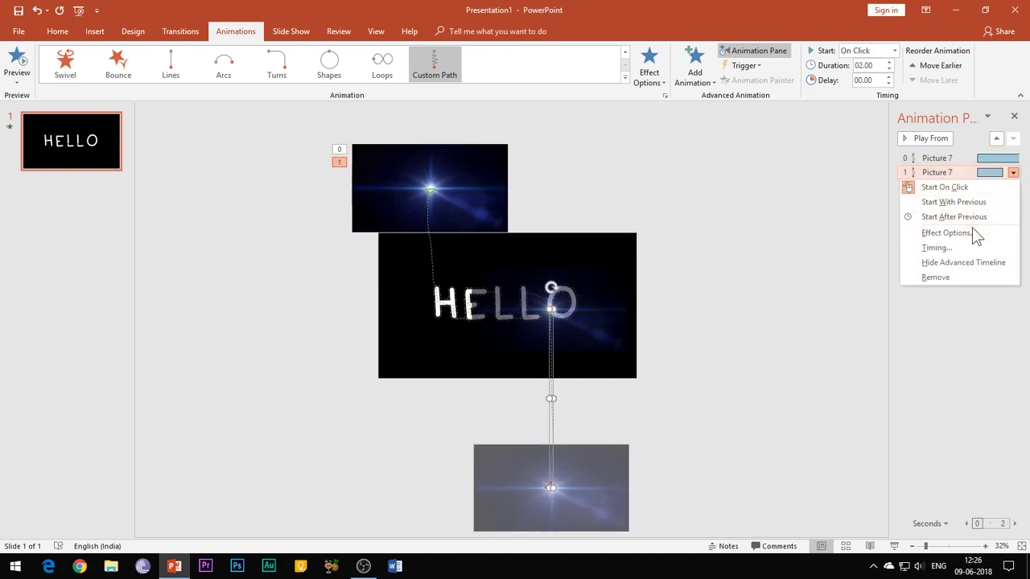
pyautogui.click(968, 232)
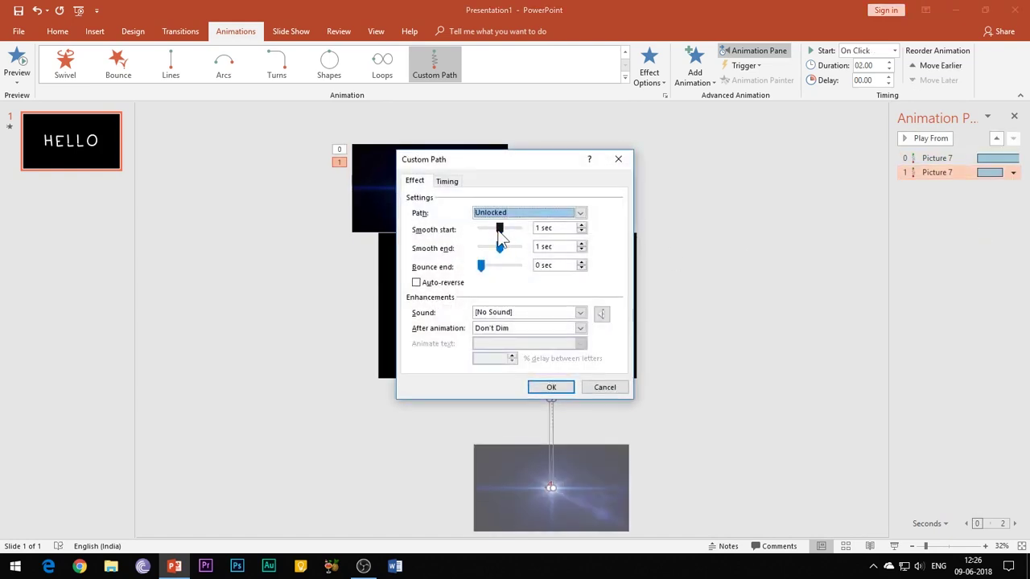
pyautogui.moveTo(499, 228); pyautogui.dragTo(480, 248)
pyautogui.click(447, 181)
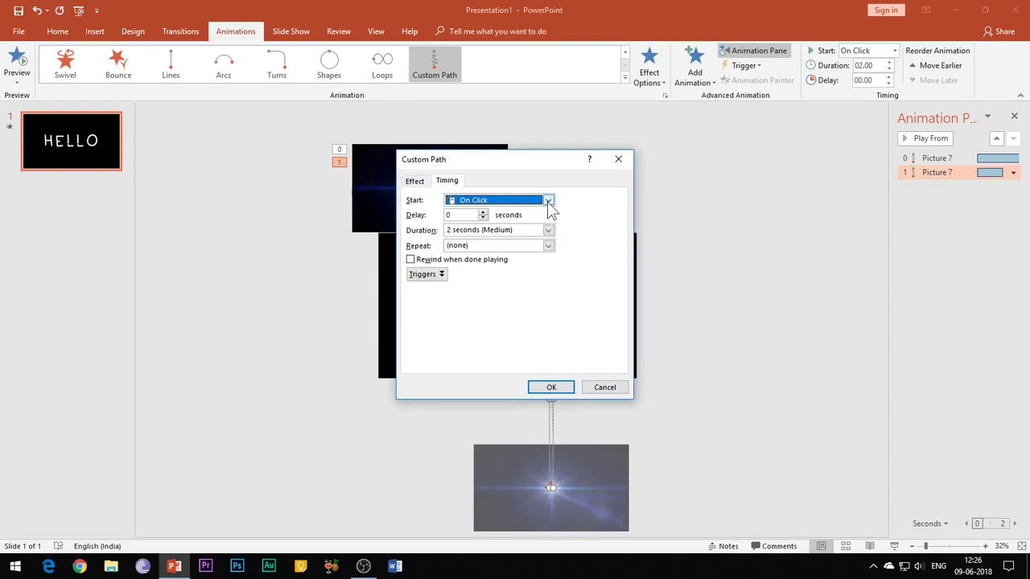
pyautogui.click(548, 200)
pyautogui.click(487, 236)
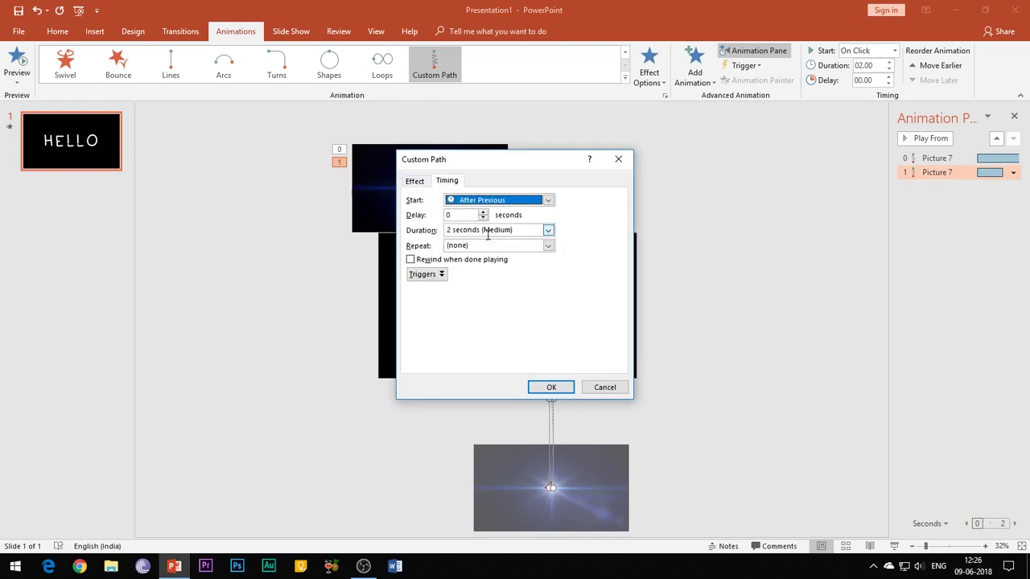
pyautogui.click(550, 387)
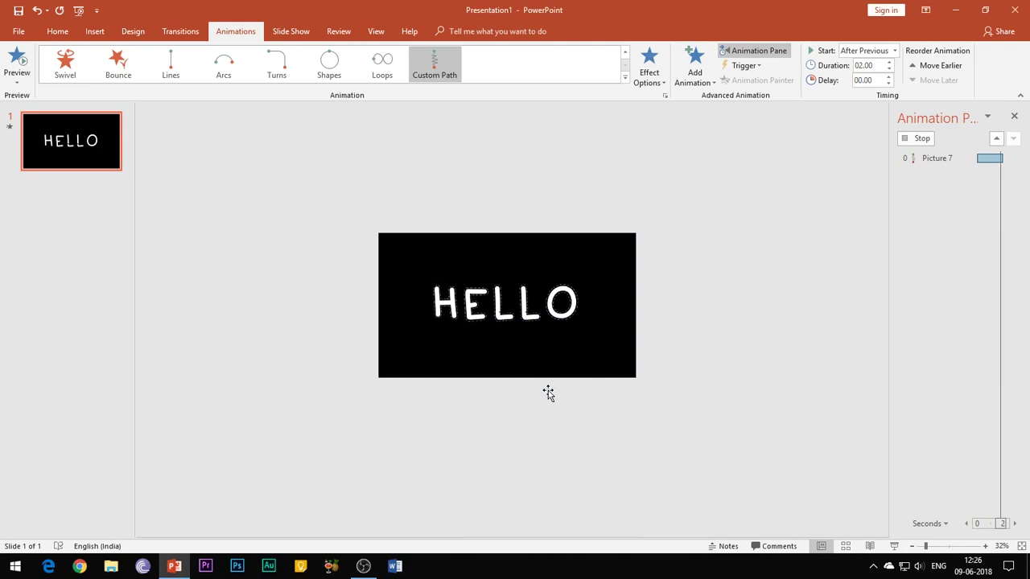
# Use Format Background to fill the slide background with solid black
pyautogui.rightClick(86, 148)
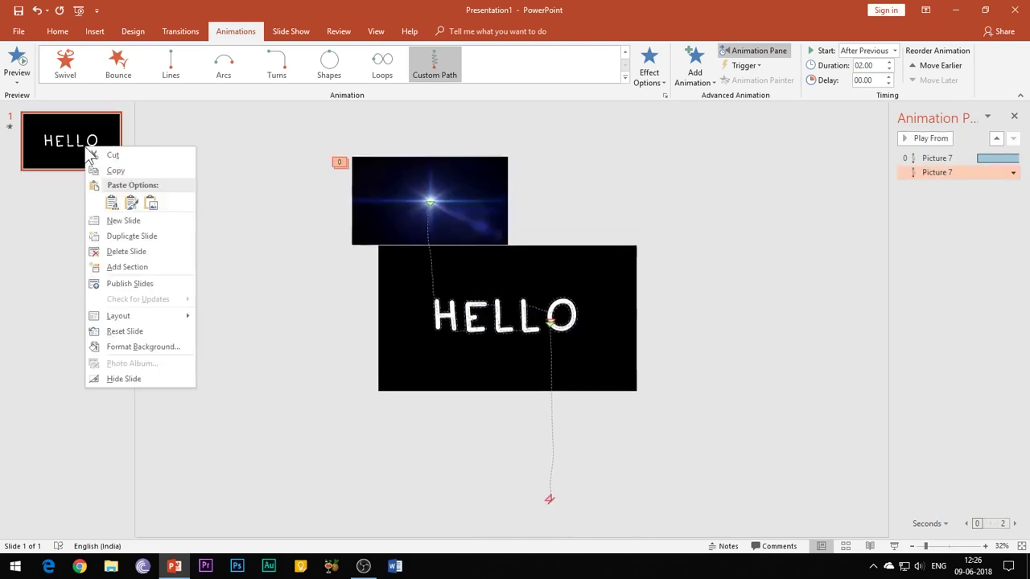
pyautogui.click(132, 347)
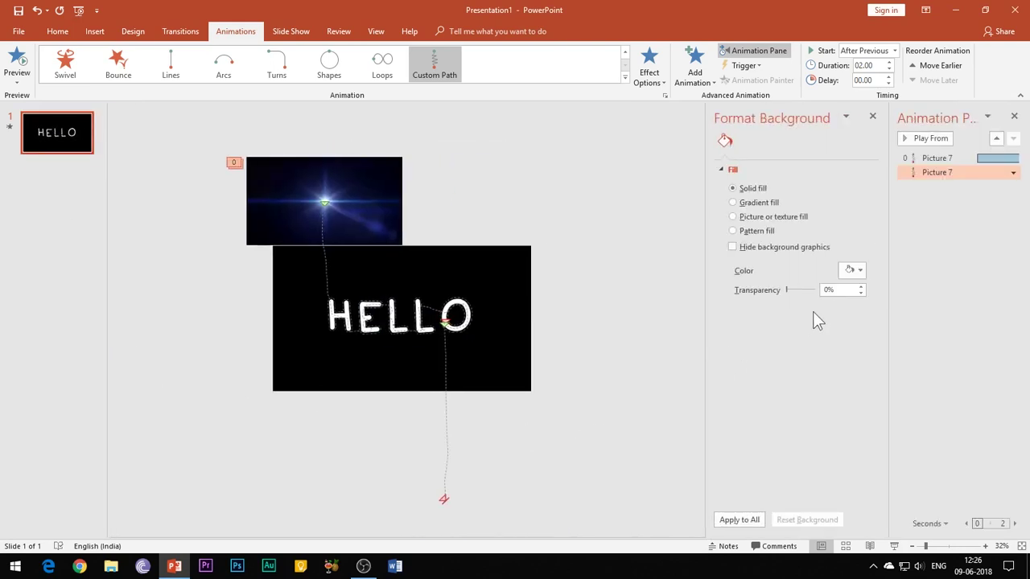
pyautogui.click(859, 270)
pyautogui.click(855, 314)
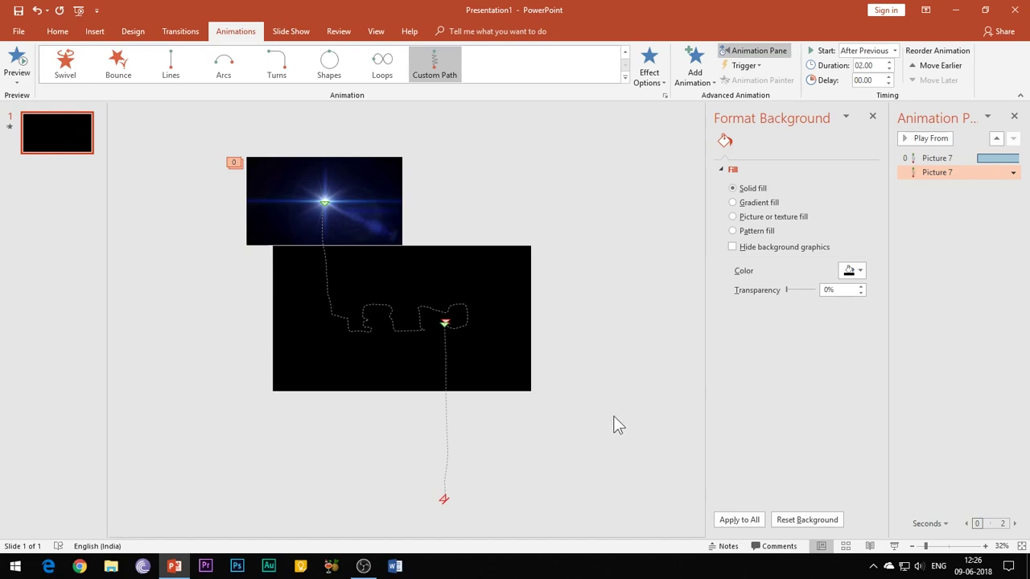